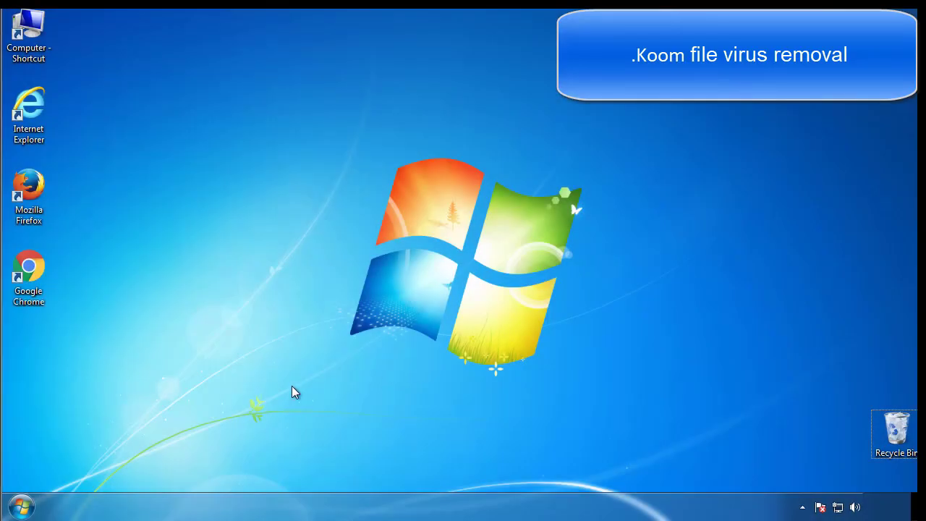
Launch System Configuration by searching msconfig from the Start menu.
left_click(22, 506)
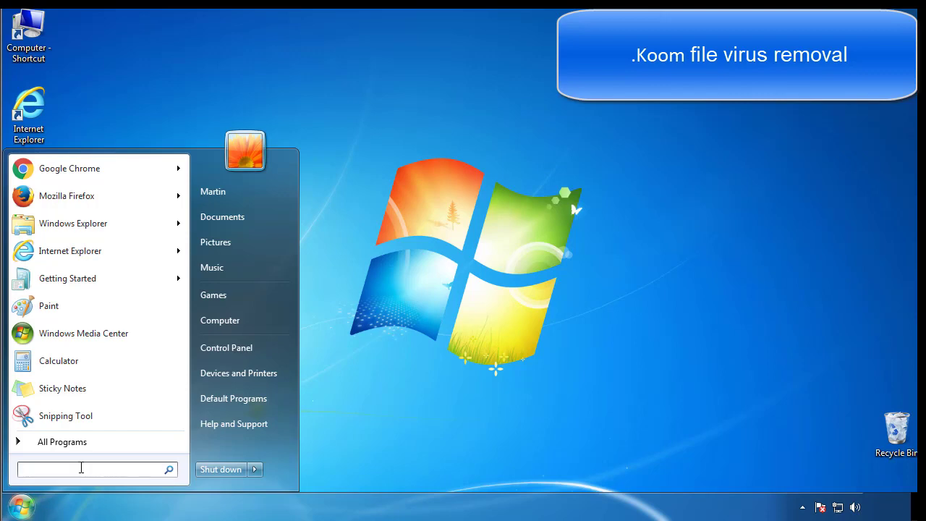
type("msconfig")
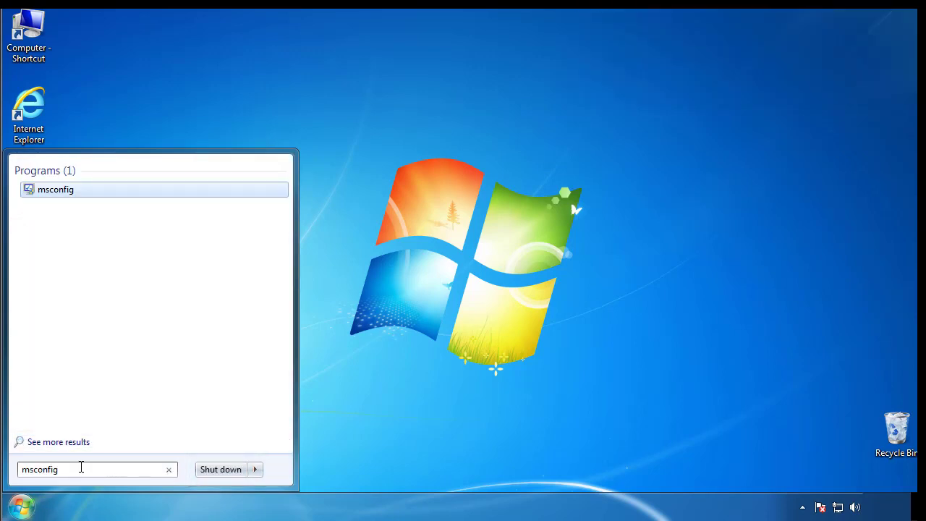
key("Return")
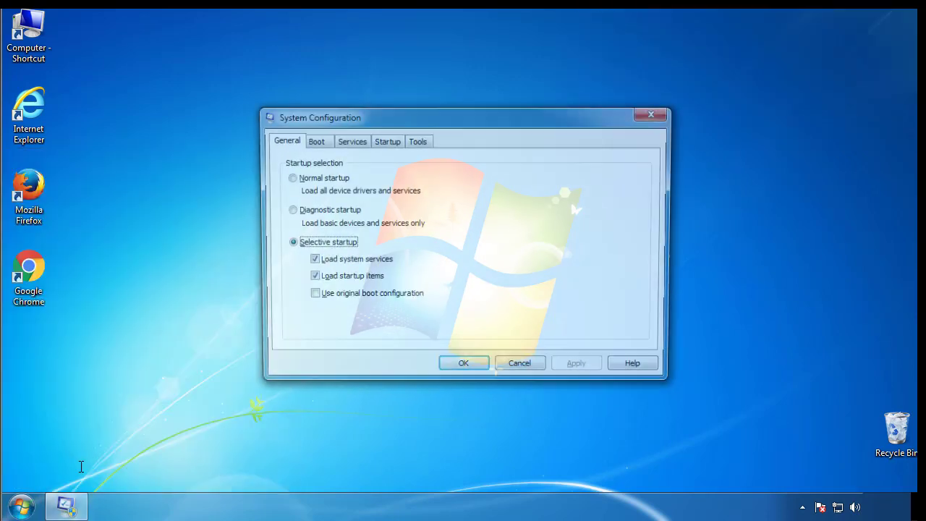
Enable Safe boot with the Minimal option on the Boot tab and restart into Safe Mode.
left_click(312, 141)
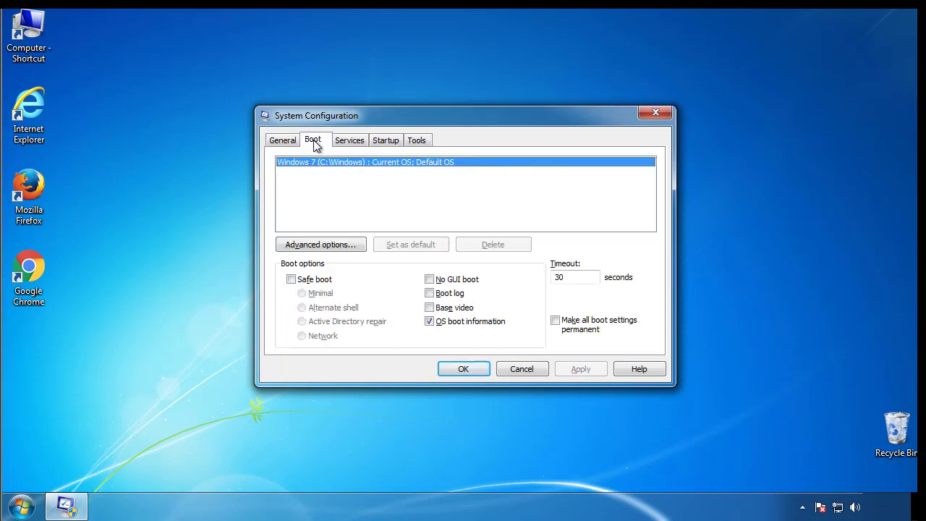
left_click(291, 279)
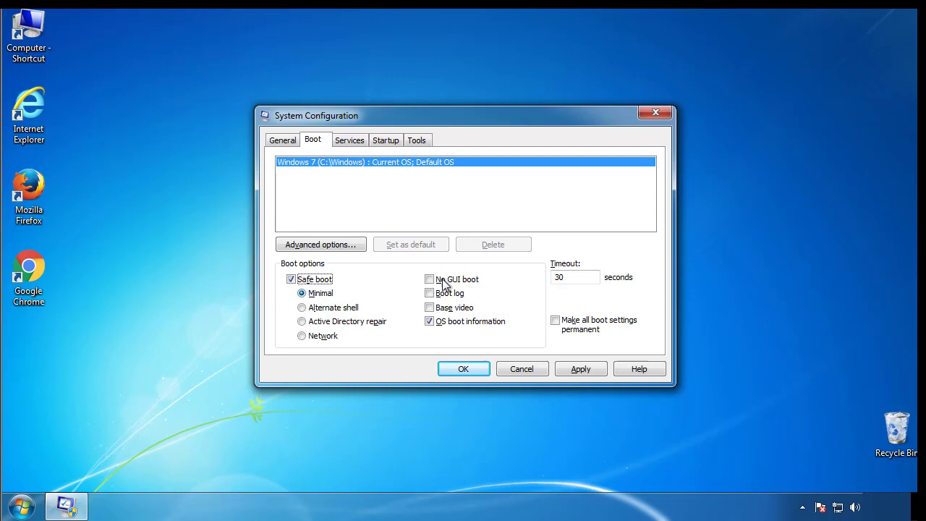
left_click(470, 369)
left_click(420, 282)
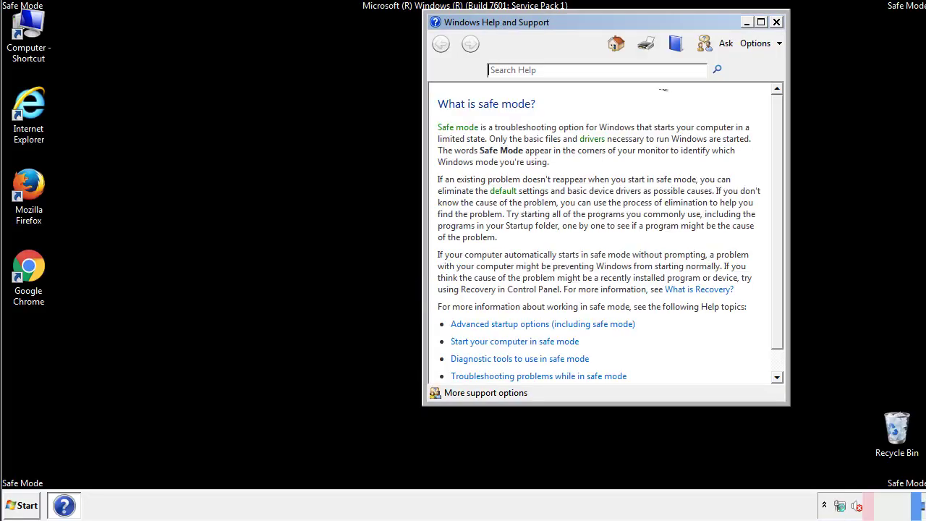
Close the Safe Mode help window and open Control Panel.
left_click(776, 21)
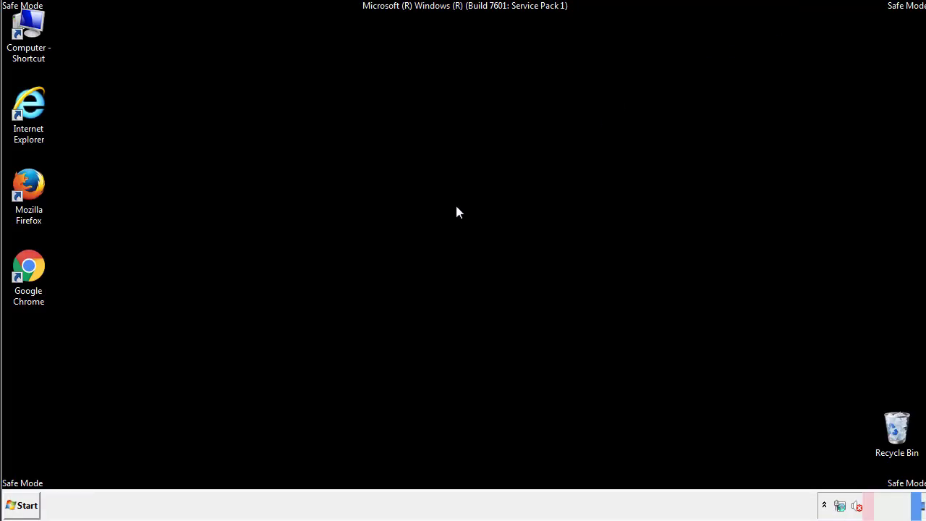
left_click(27, 505)
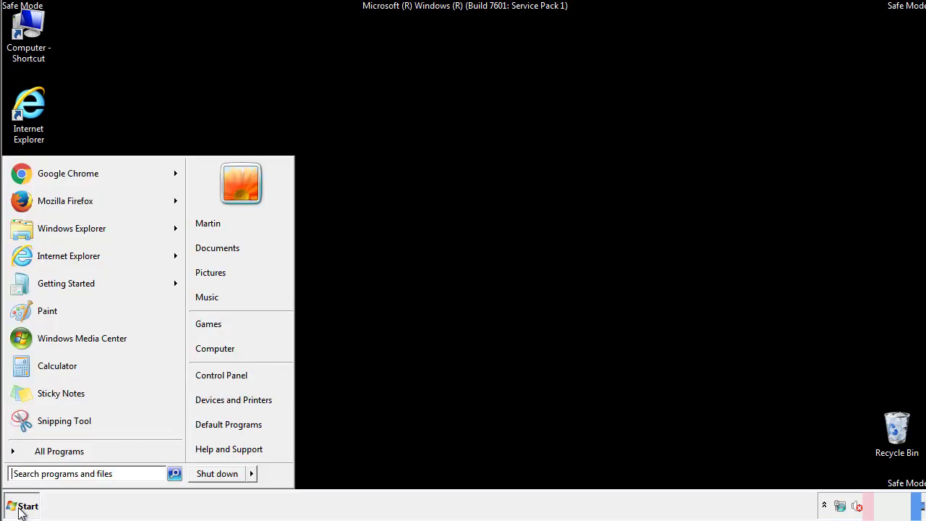
left_click(230, 374)
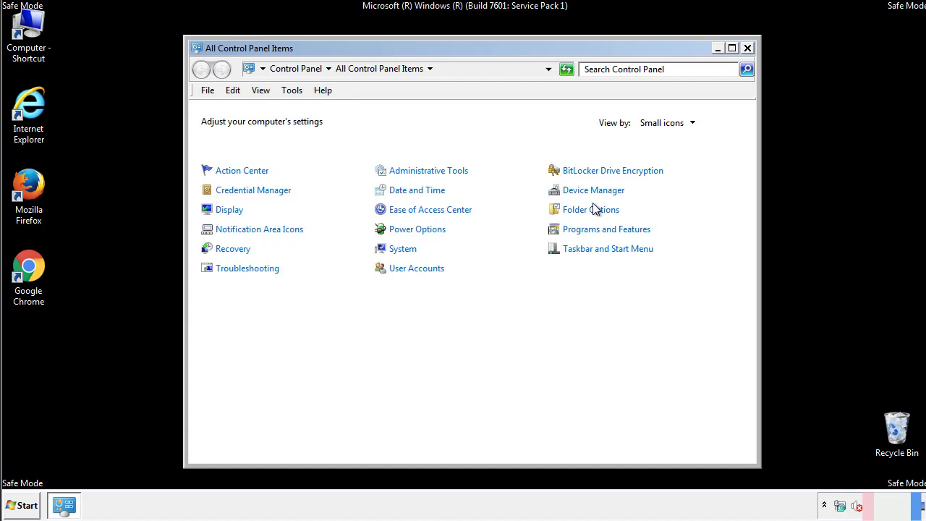
Set Folder Options to show hidden files, folders and drives.
left_click(592, 210)
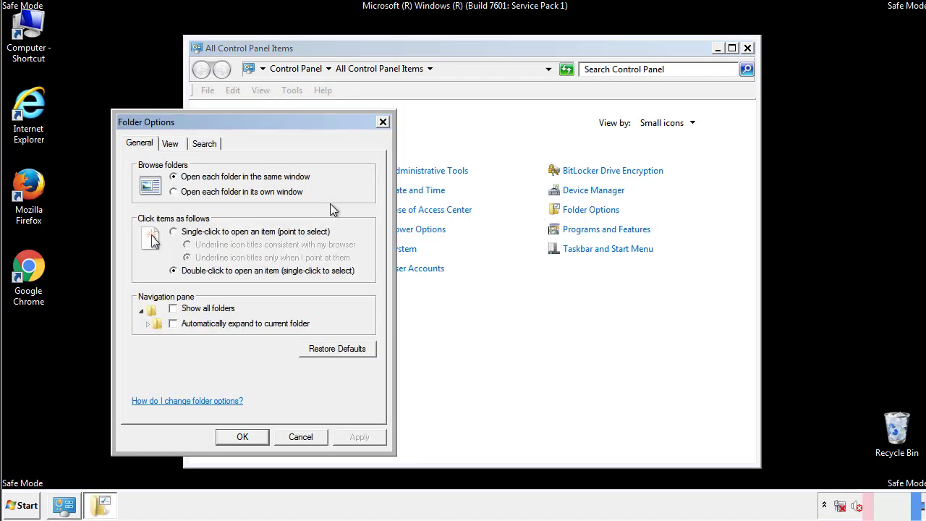
left_click(172, 145)
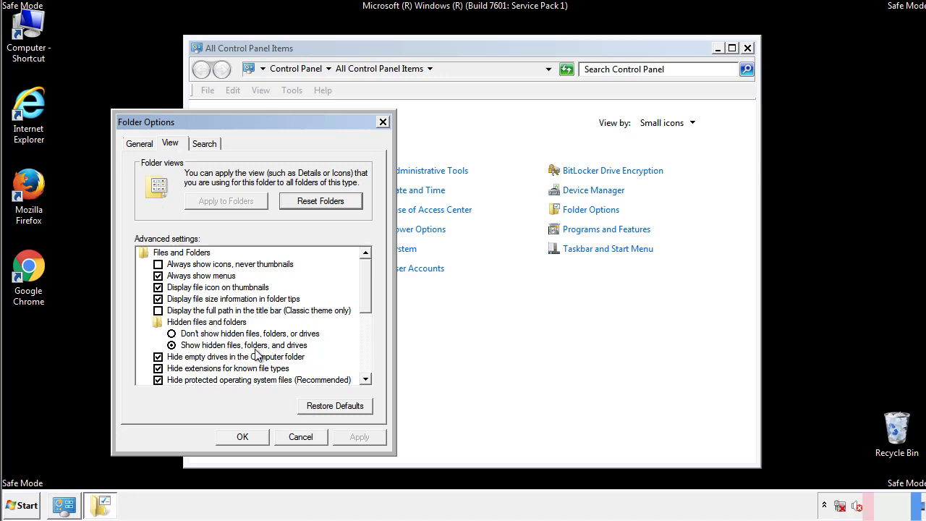
left_click(249, 436)
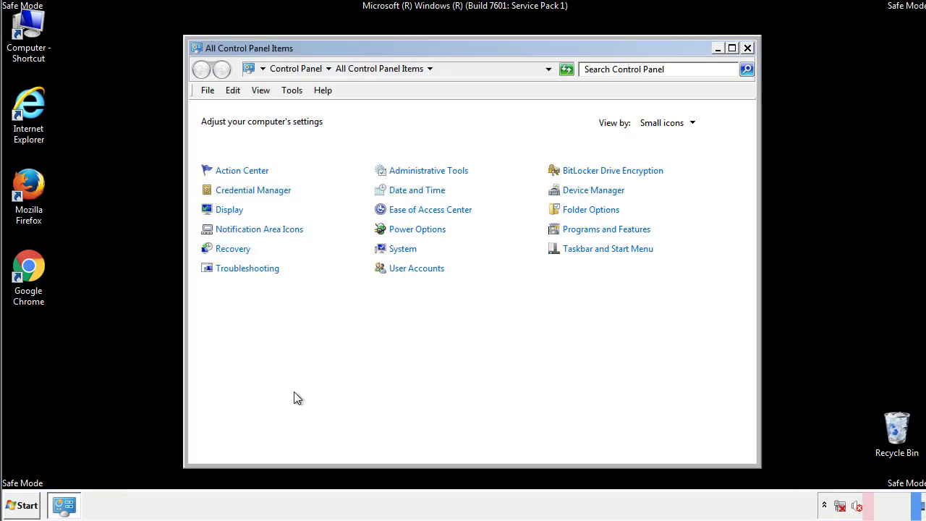
Close Control Panel and open the Windows folder on Local Disk (C:).
left_click(748, 48)
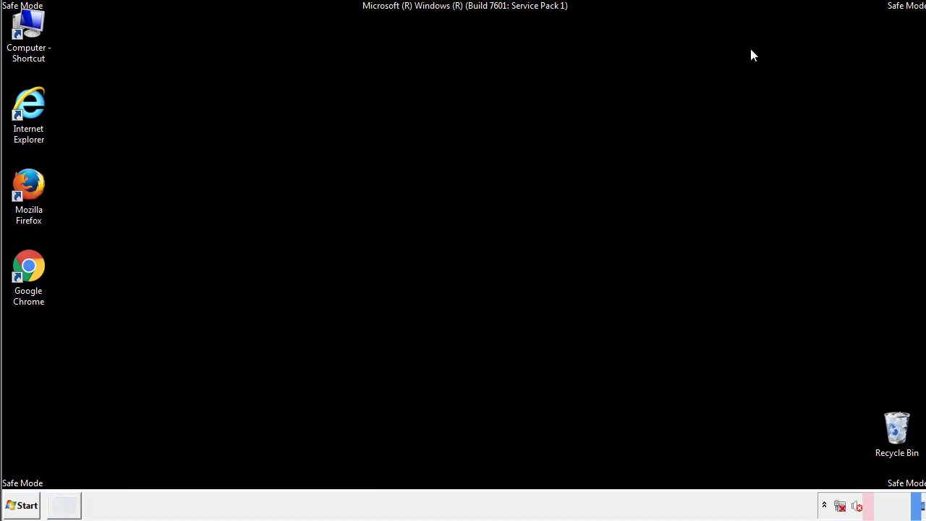
double_click(37, 25)
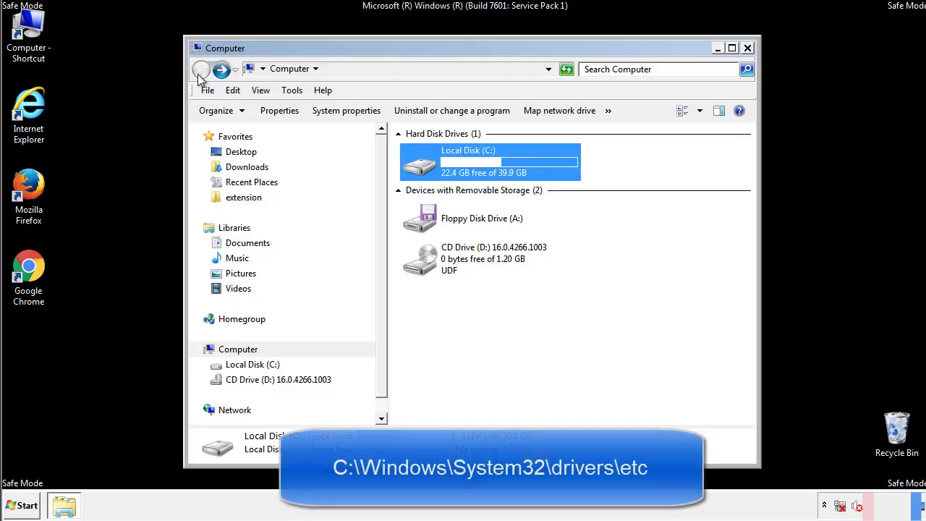
double_click(418, 165)
left_click(423, 267)
double_click(423, 267)
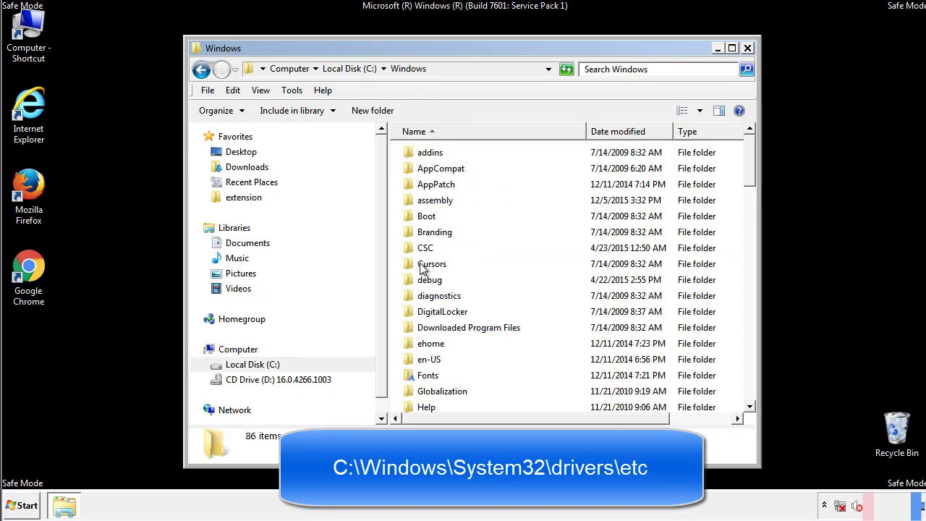
Browse into System32\drivers\etc and open the hosts file.
scroll(427, 327, "down", 2)
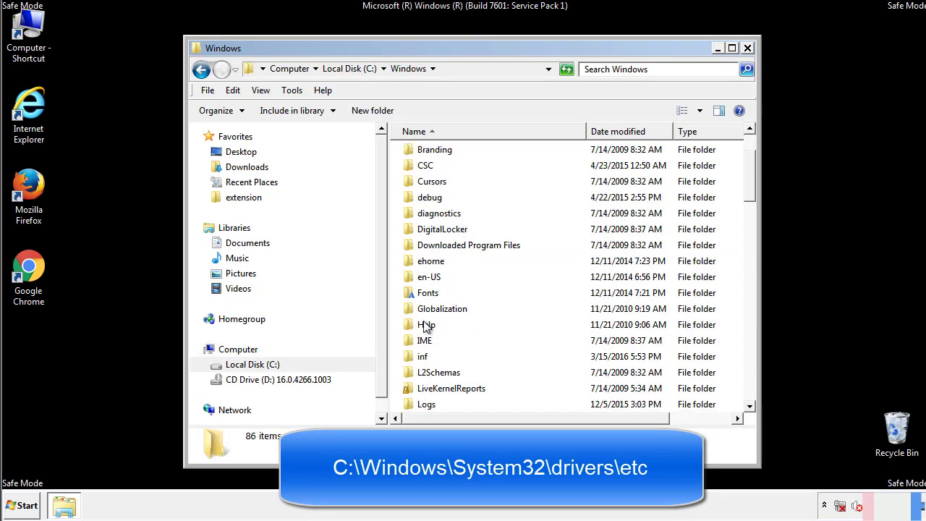
scroll(426, 327, "down", 7)
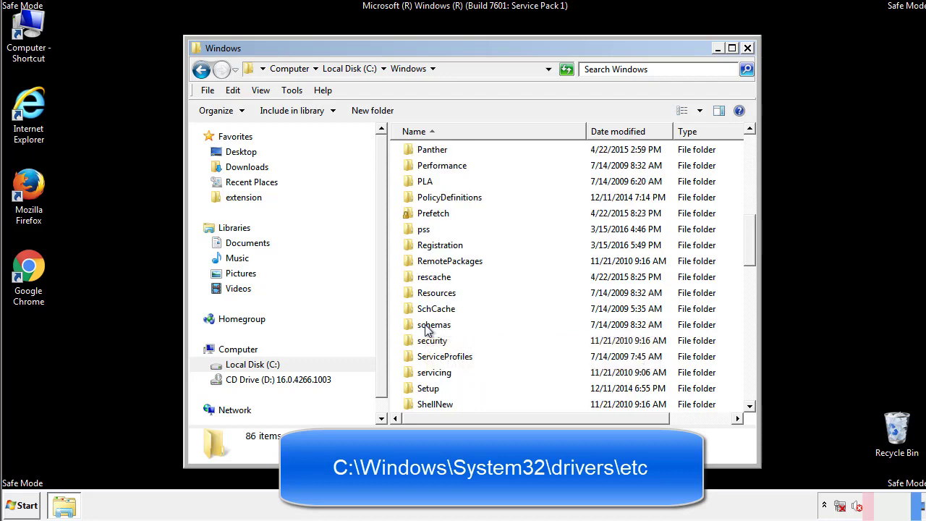
scroll(427, 327, "down", 2)
double_click(439, 373)
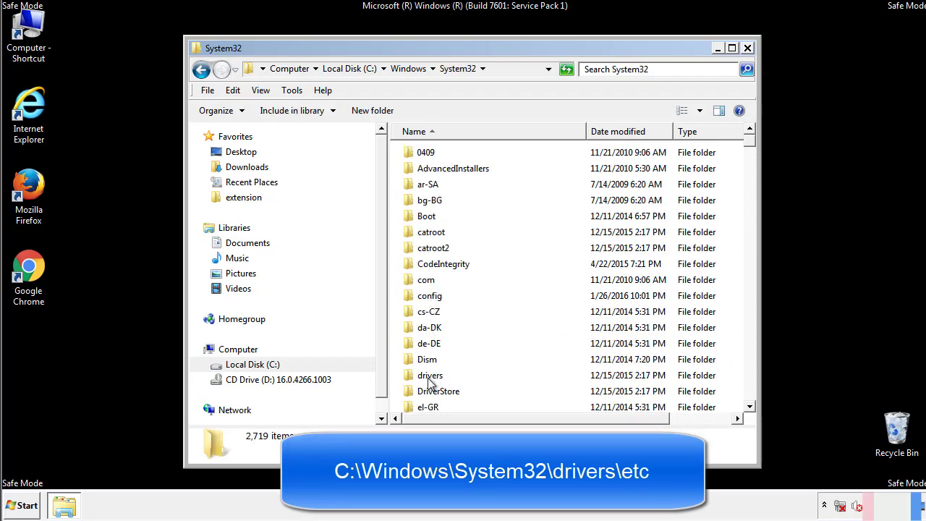
double_click(429, 376)
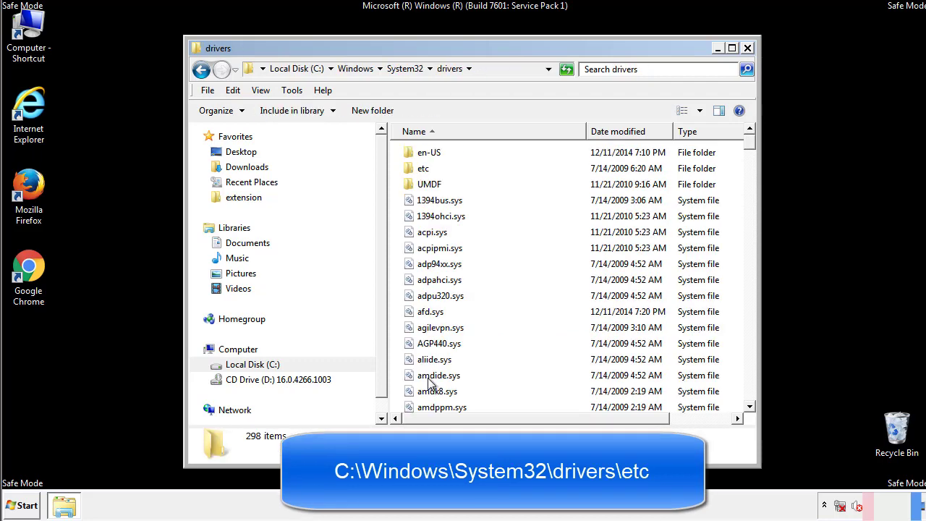
double_click(415, 173)
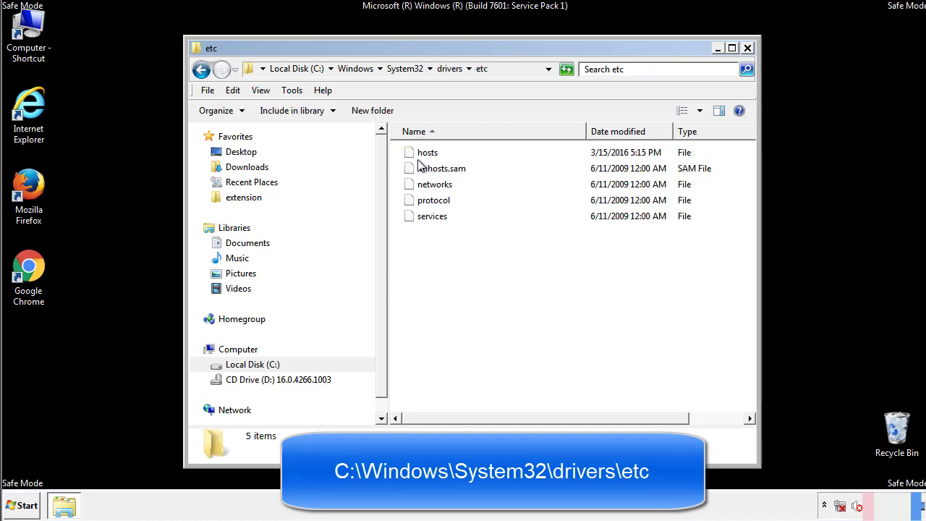
double_click(418, 154)
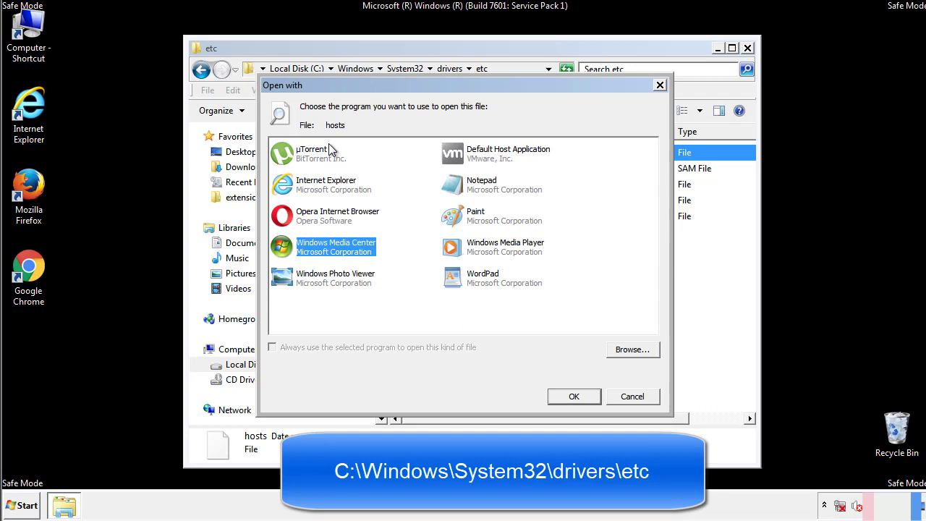
Open the hosts file in Notepad.
left_click(469, 189)
left_click(571, 397)
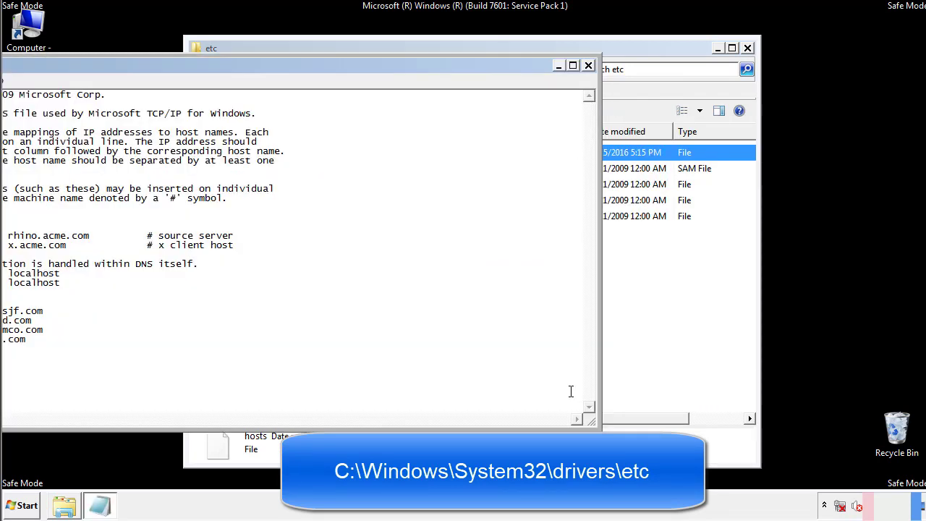
left_click_drag(378, 70, 589, 85)
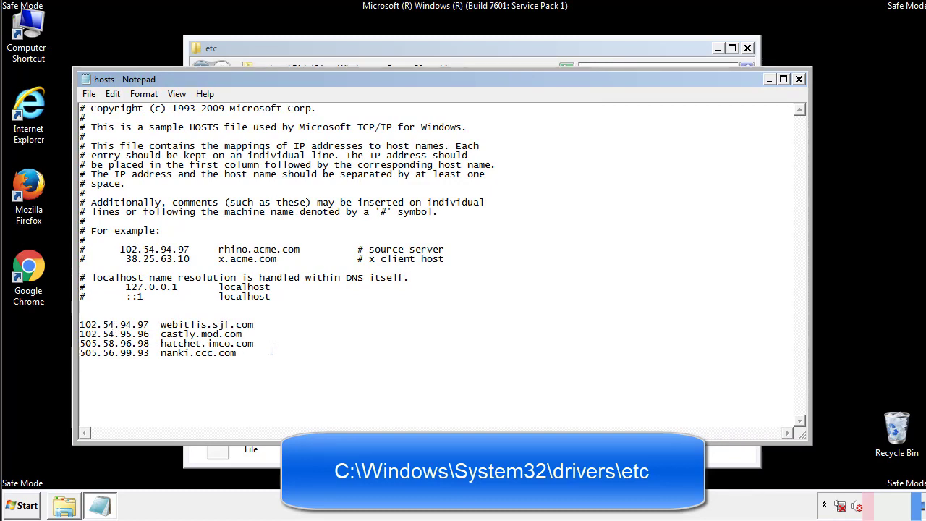
Delete the four extra host entries and save the hosts file on closing Notepad.
left_click_drag(258, 355, 79, 324)
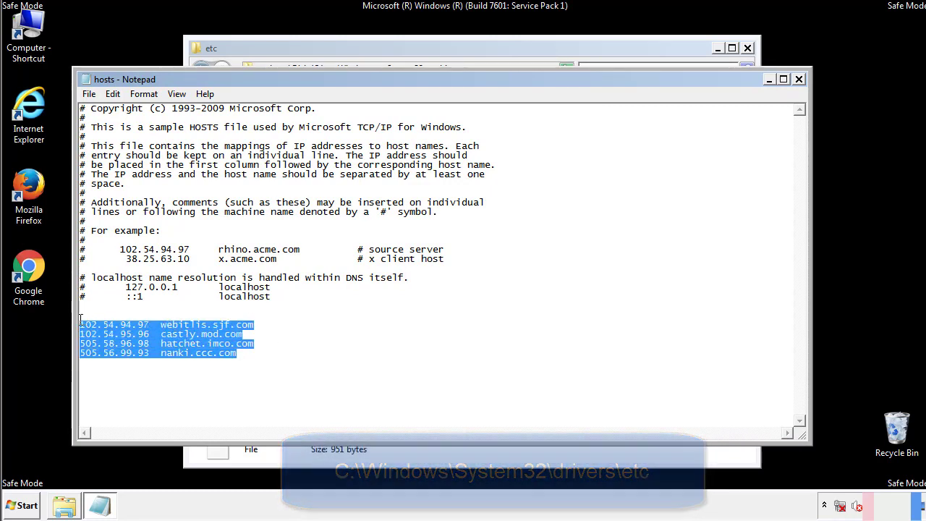
key("Delete")
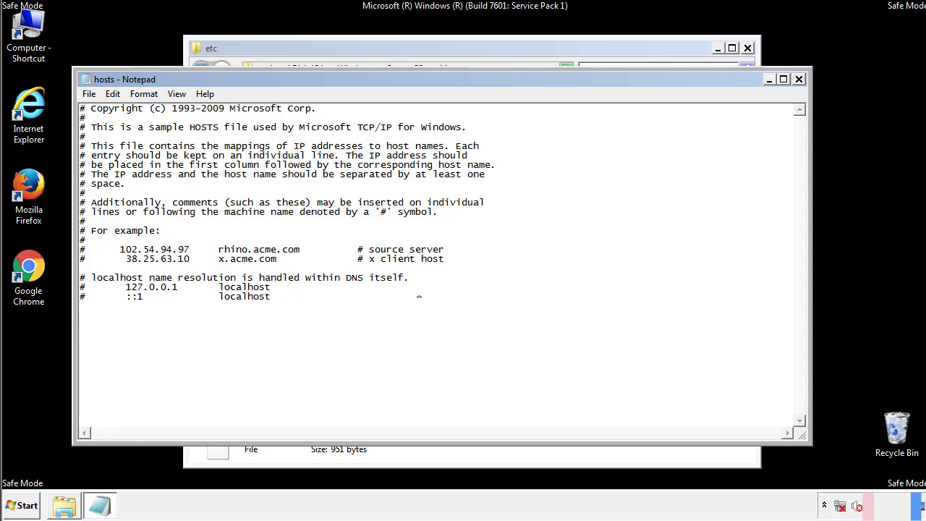
left_click(800, 79)
left_click(409, 265)
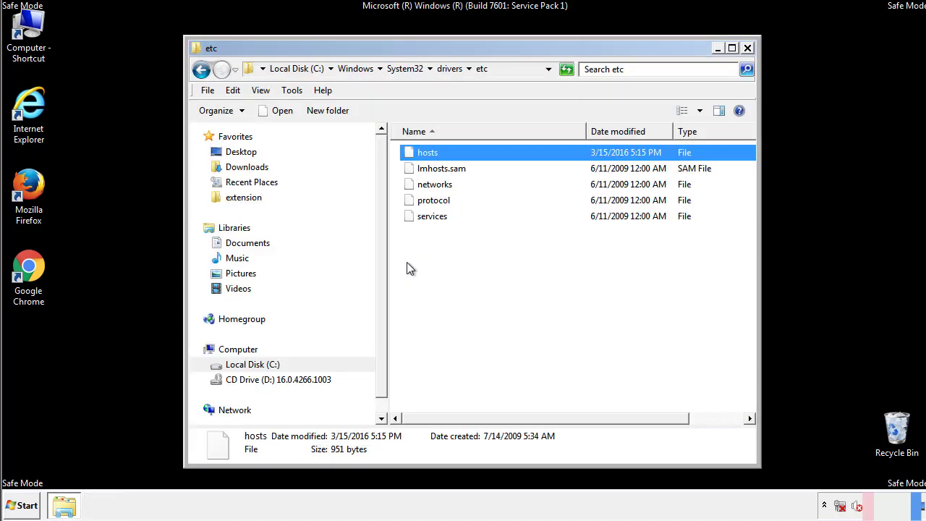
Close the etc folder and open the Startup folder from All Programs.
left_click(747, 49)
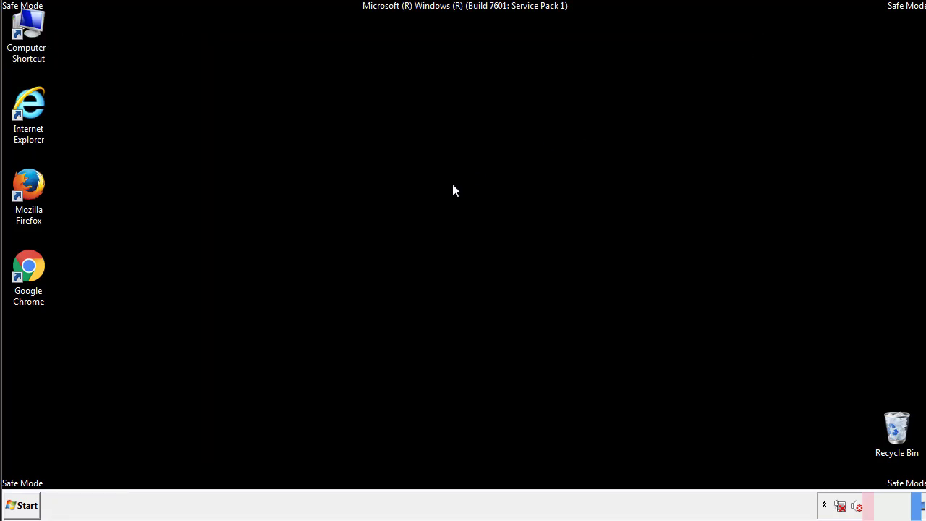
left_click(17, 506)
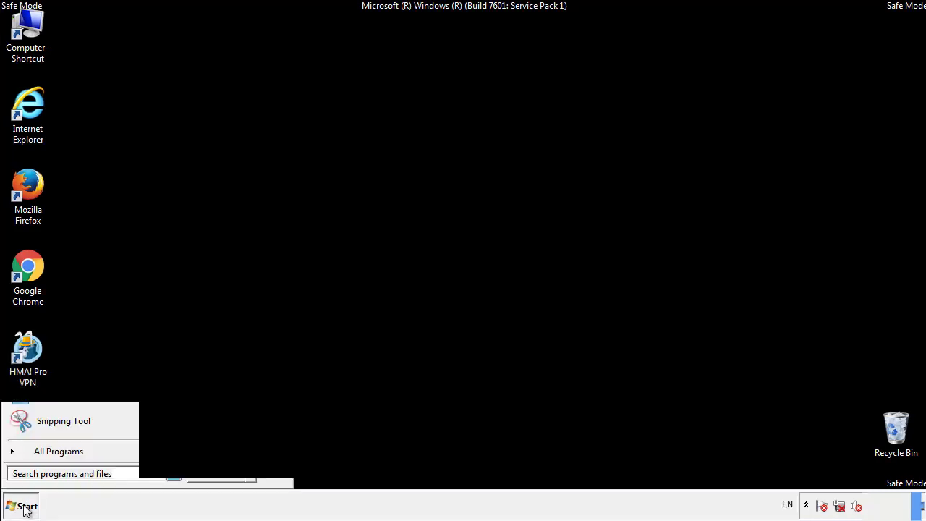
left_click(41, 456)
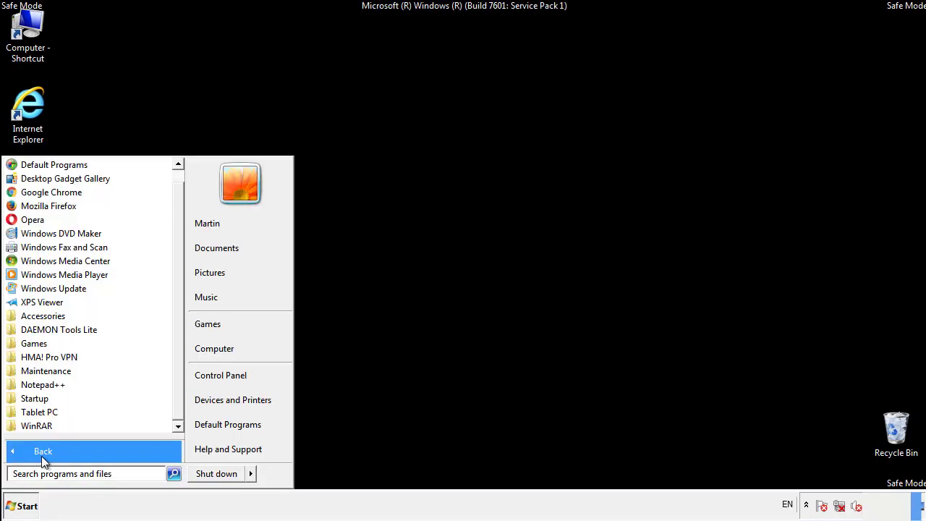
right_click(40, 400)
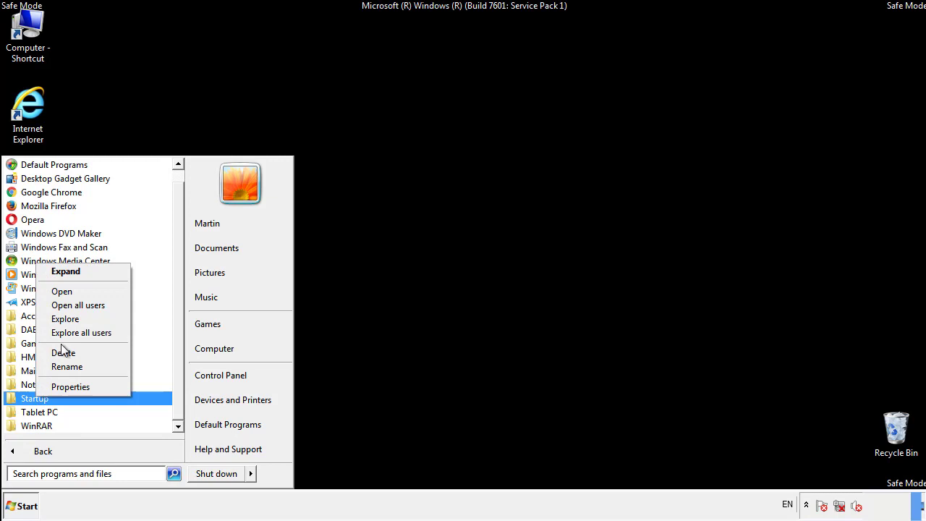
left_click(69, 291)
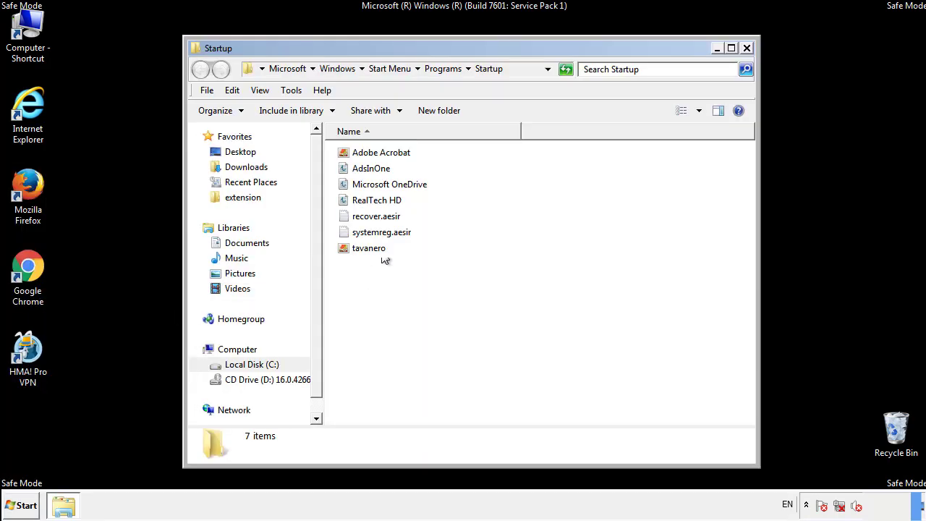
Delete AdsInOne, recover.aesir, systemreg.aesir and tavanero from Startup, then close the folder.
left_click(378, 171)
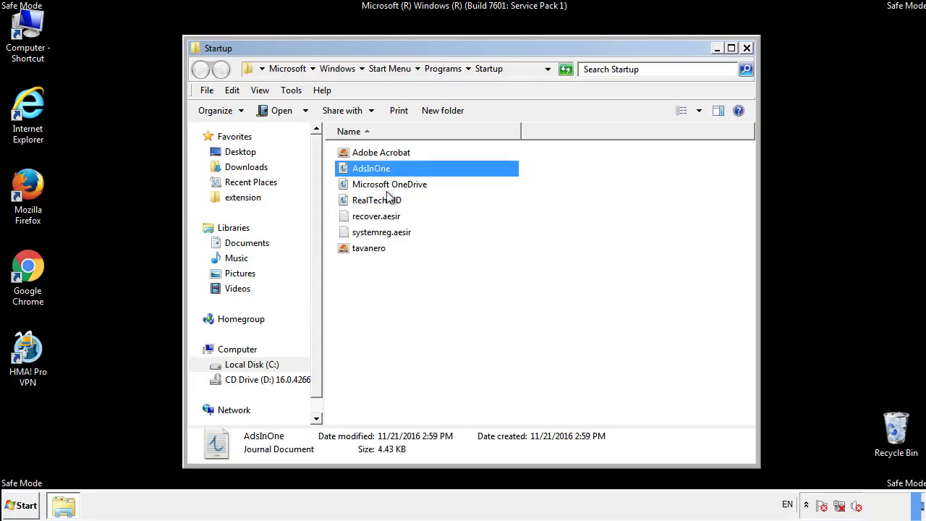
left_click(376, 217, "ctrl")
left_click(387, 232, "ctrl")
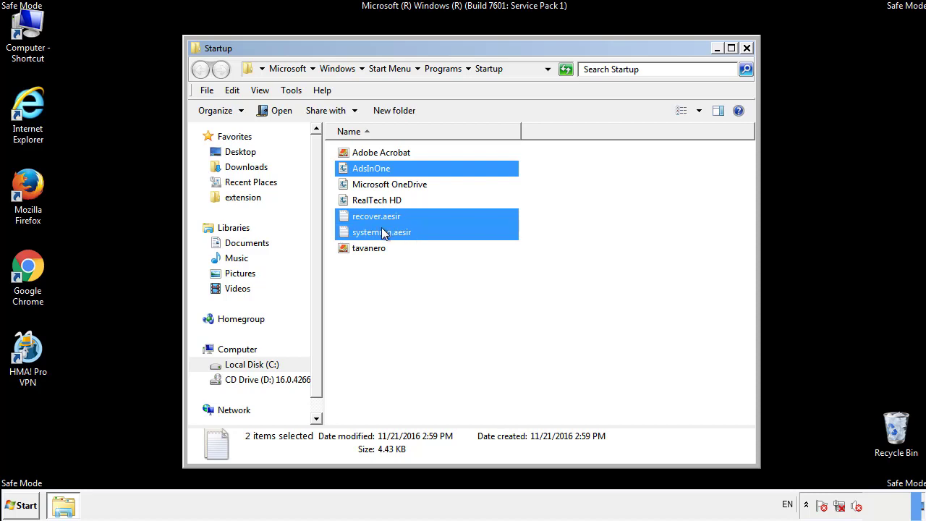
left_click(370, 249, "ctrl")
right_click(366, 249)
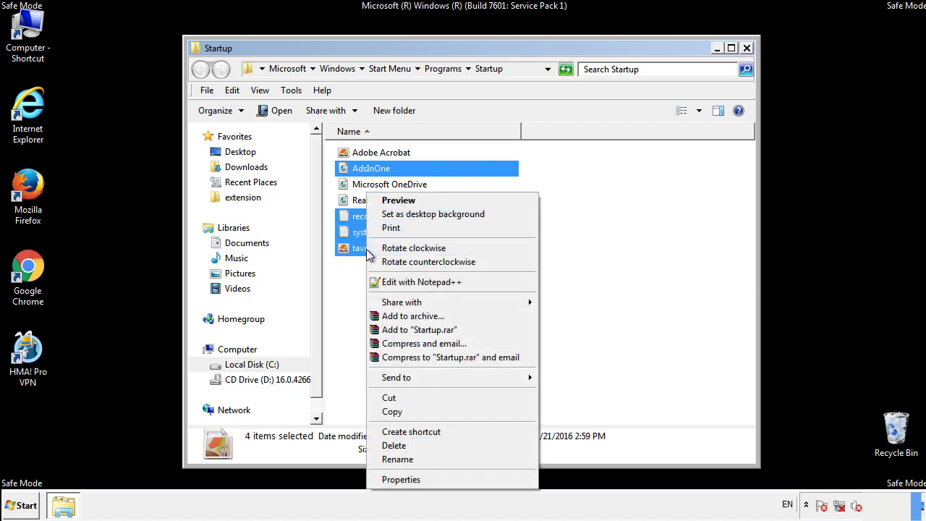
left_click(391, 444)
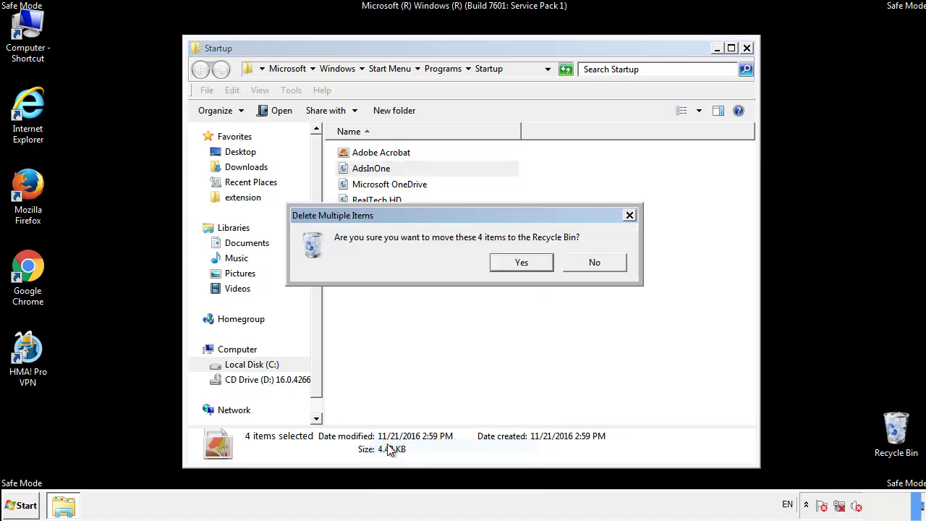
left_click(510, 263)
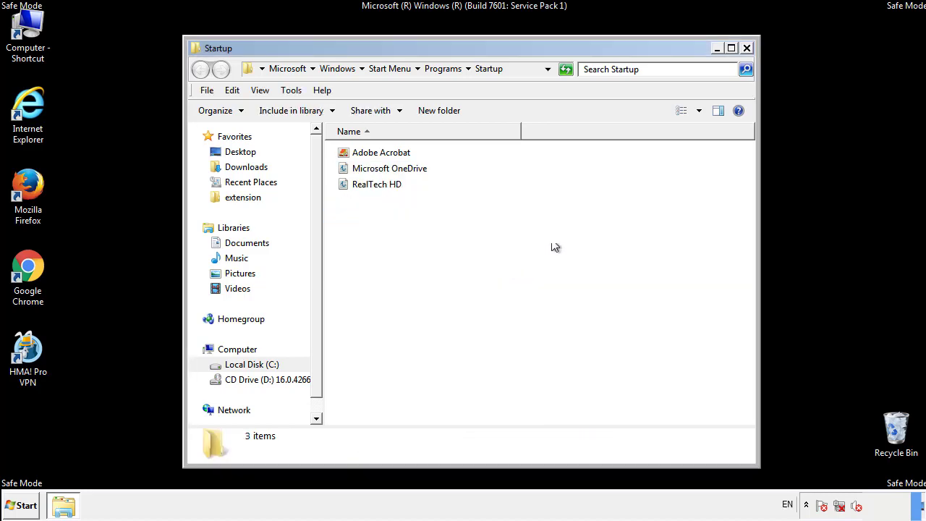
left_click(749, 48)
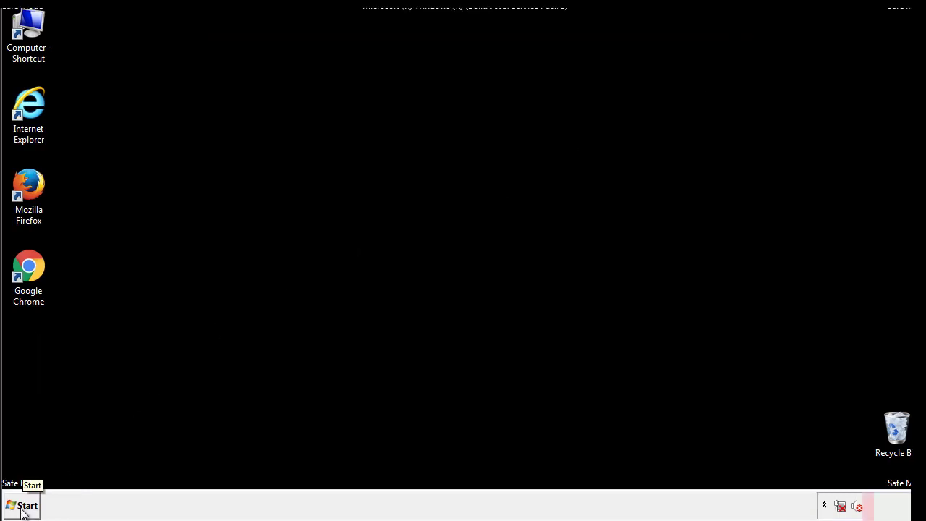
Launch Registry Editor by searching regedit from the Start menu.
left_click(21, 507)
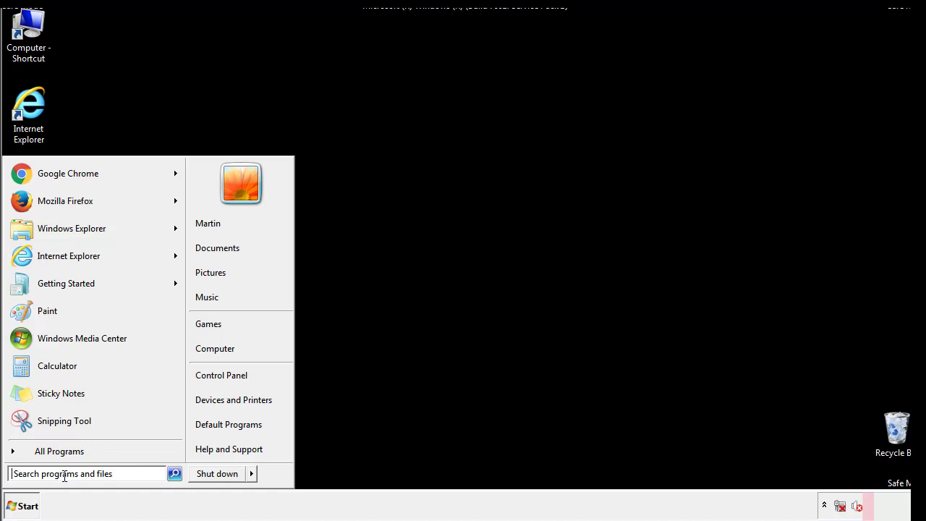
type("reged")
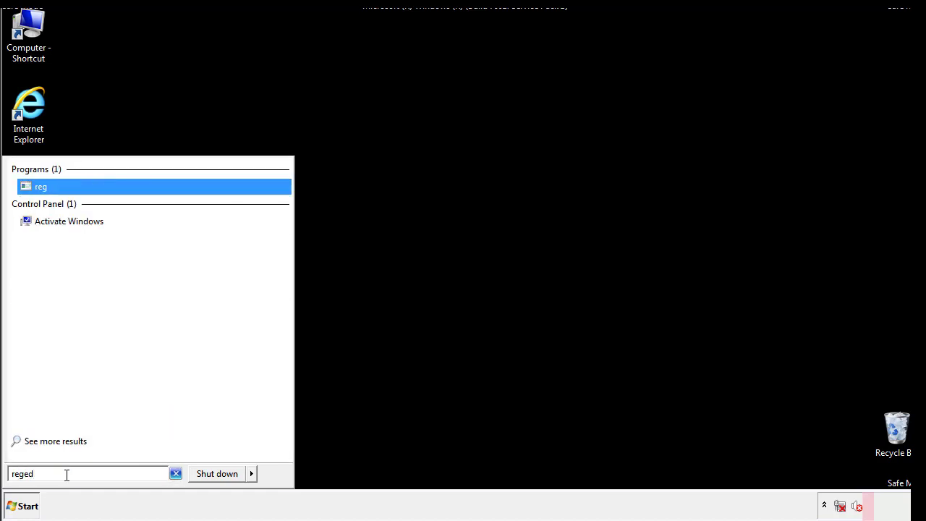
type("it")
key("Return")
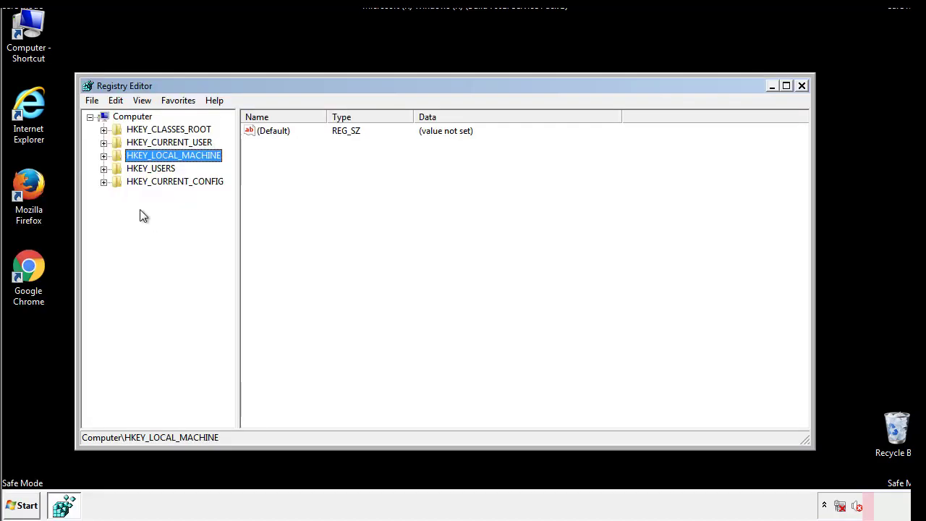
Navigate to HKEY_LOCAL_MACHINE\SOFTWARE\Microsoft\Windows\CurrentVersion\Run to show its tappi.loc and VMware values.
left_click(103, 156)
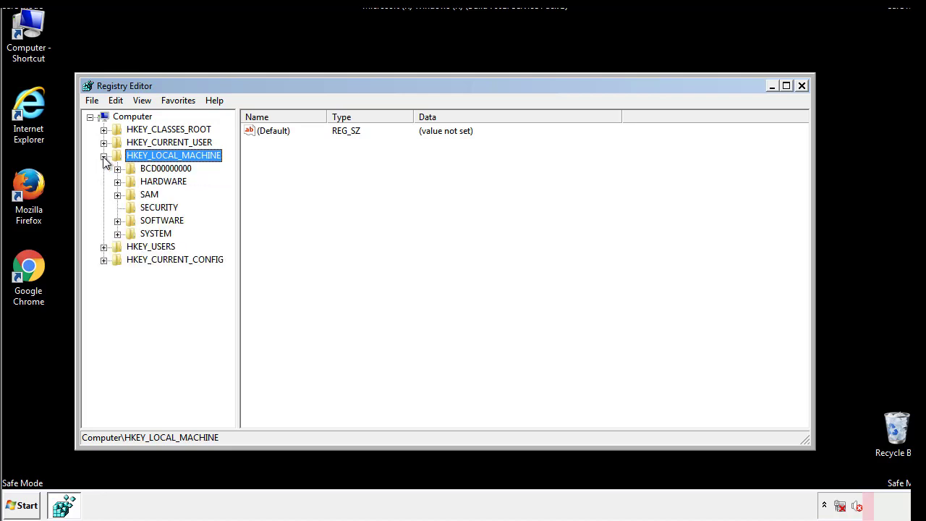
left_click(117, 220)
left_click_drag(228, 214, 230, 240)
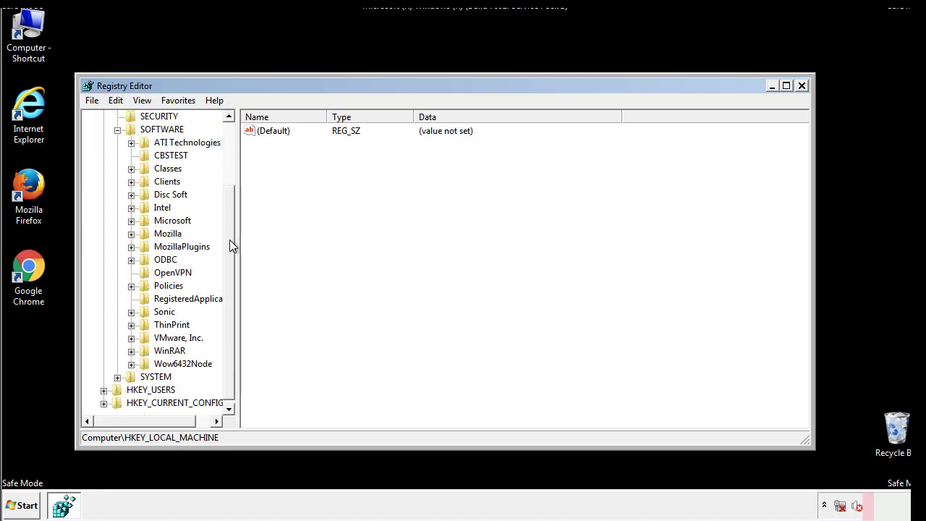
left_click(131, 221)
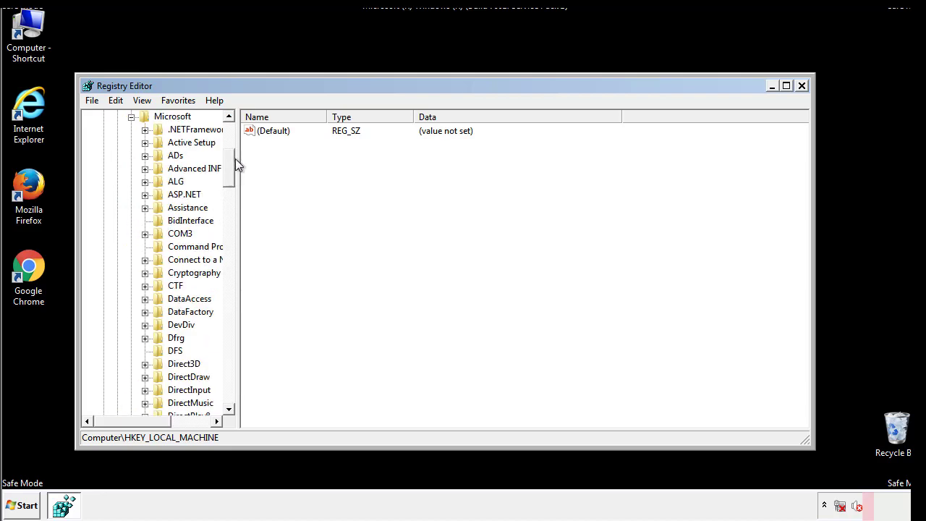
mouse_move(228, 178)
left_mouse_down()
mouse_move(234, 382)
mouse_move(231, 372)
left_mouse_up()
left_click(146, 221)
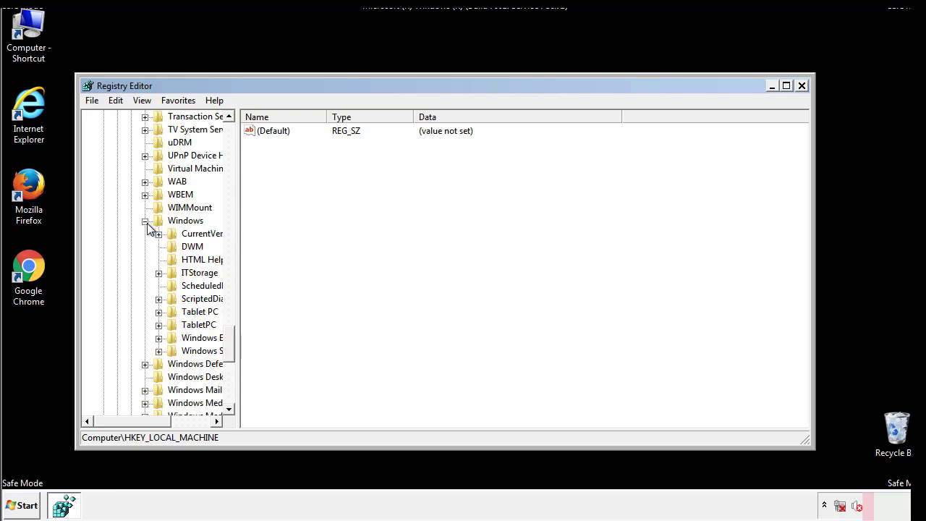
left_click_drag(127, 419, 148, 421)
left_click(119, 234)
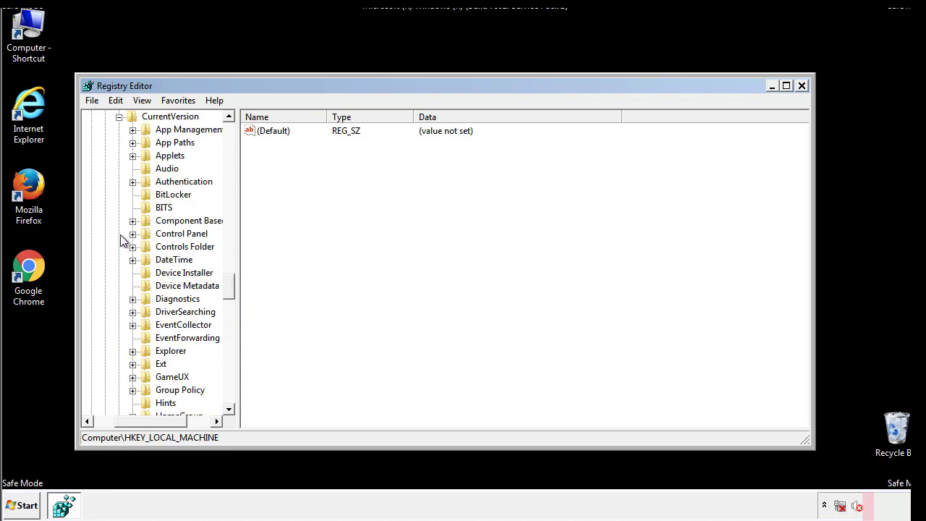
left_click_drag(235, 286, 228, 335)
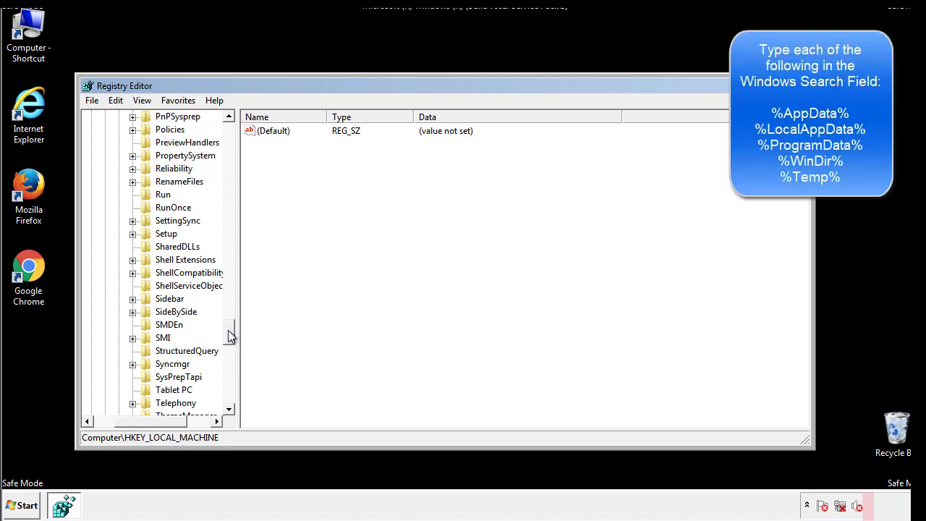
left_click(151, 195)
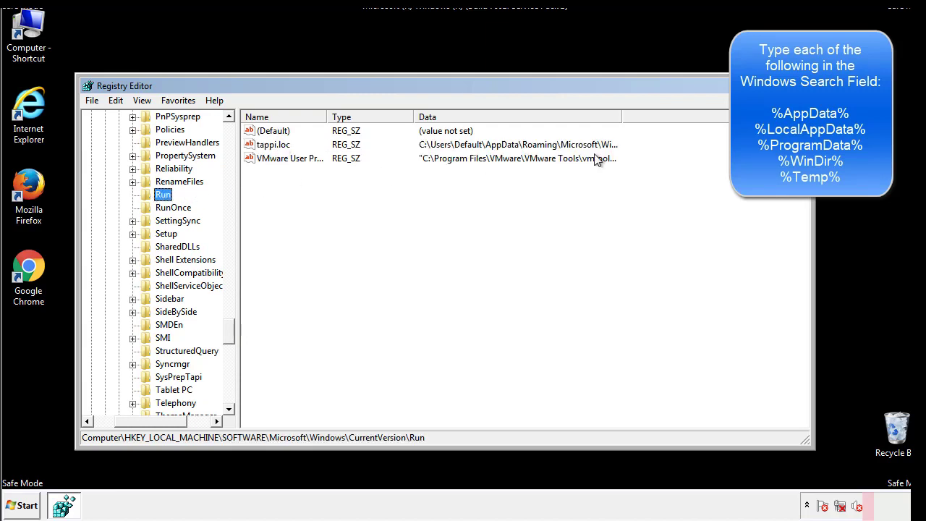
Delete the tappi.loc value from the HKLM Run key, confirming the deletion.
left_click(273, 147)
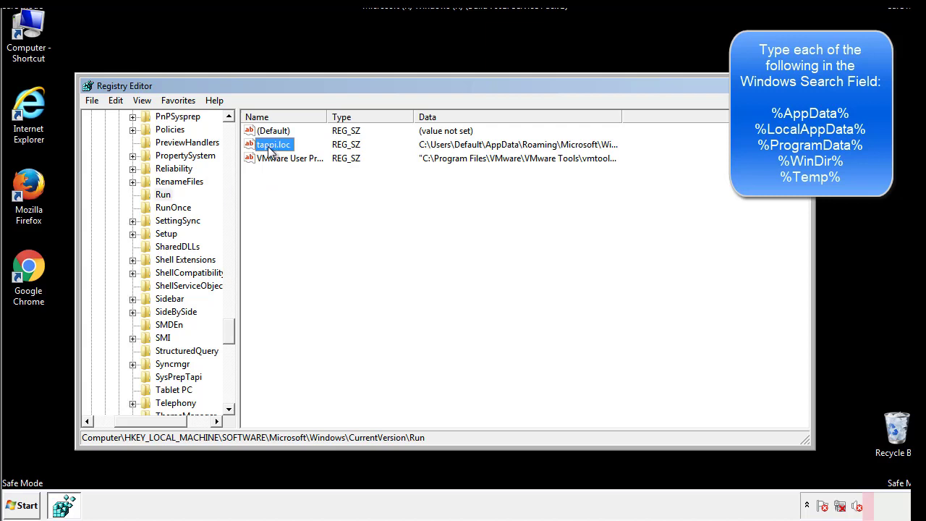
right_click(267, 146)
left_click(290, 189)
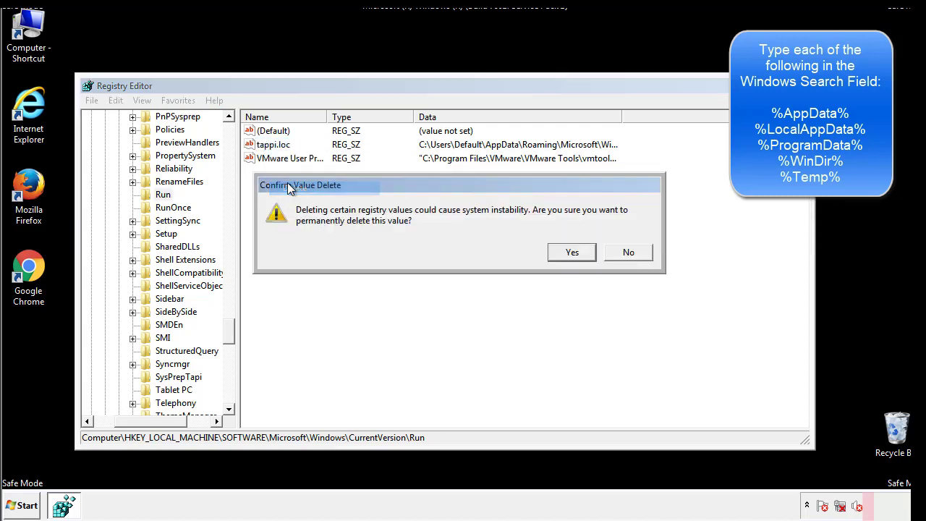
left_click(563, 253)
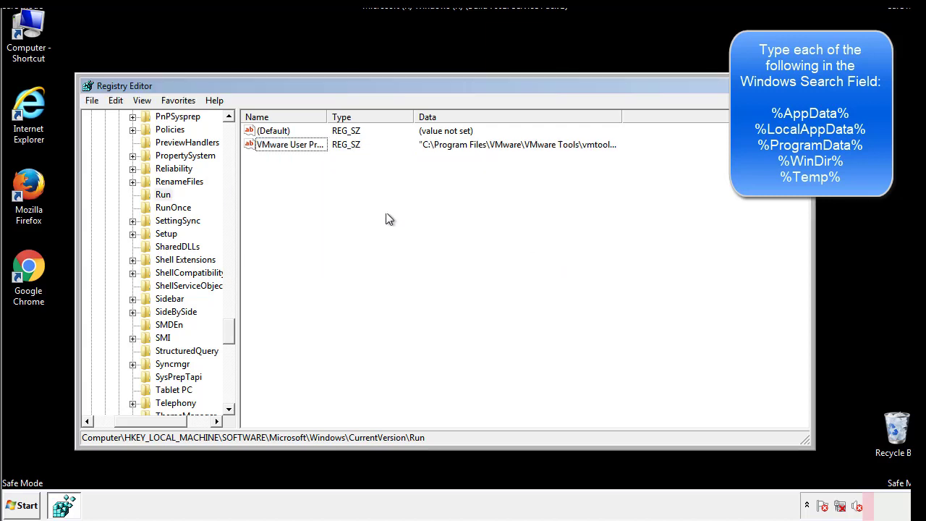
left_click_drag(230, 329, 228, 396)
Collapse HKEY_LOCAL_MACHINE and expand HKEY_CURRENT_USER\Software\Microsoft.
left_click_drag(176, 420, 112, 431)
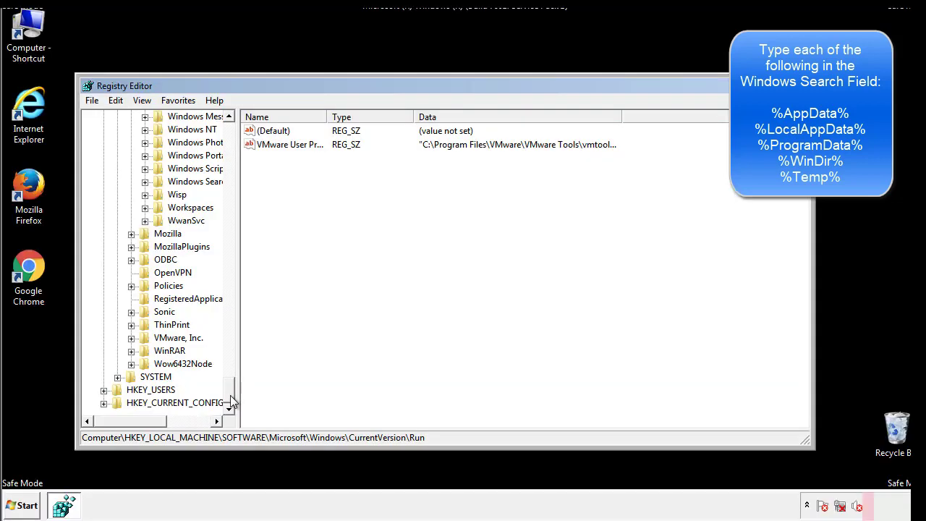
left_click_drag(231, 398, 235, 137)
left_click(104, 156)
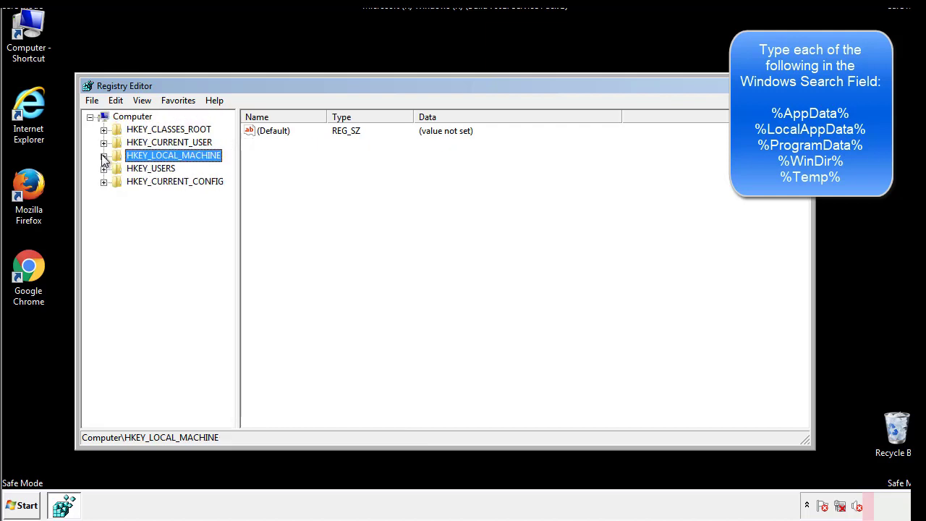
left_click(104, 142)
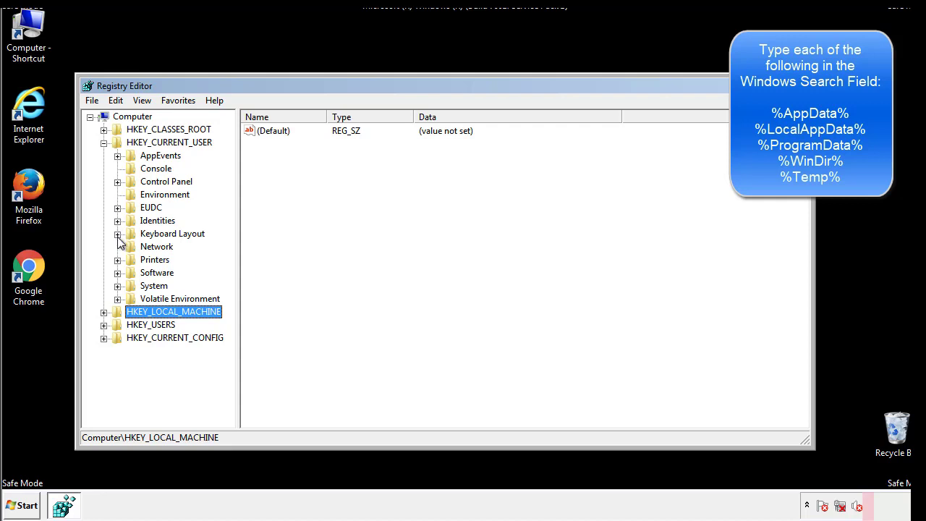
left_click(118, 277)
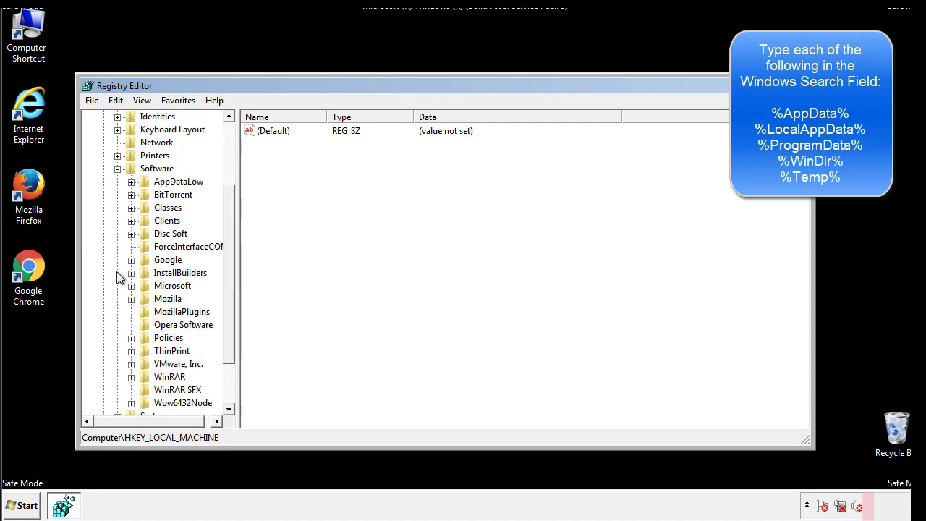
left_click_drag(227, 263, 227, 275)
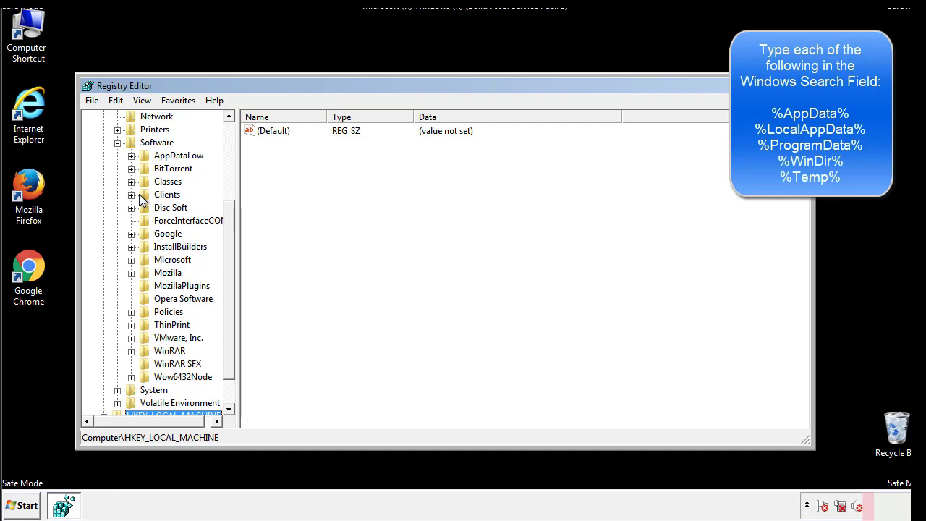
left_click(131, 260)
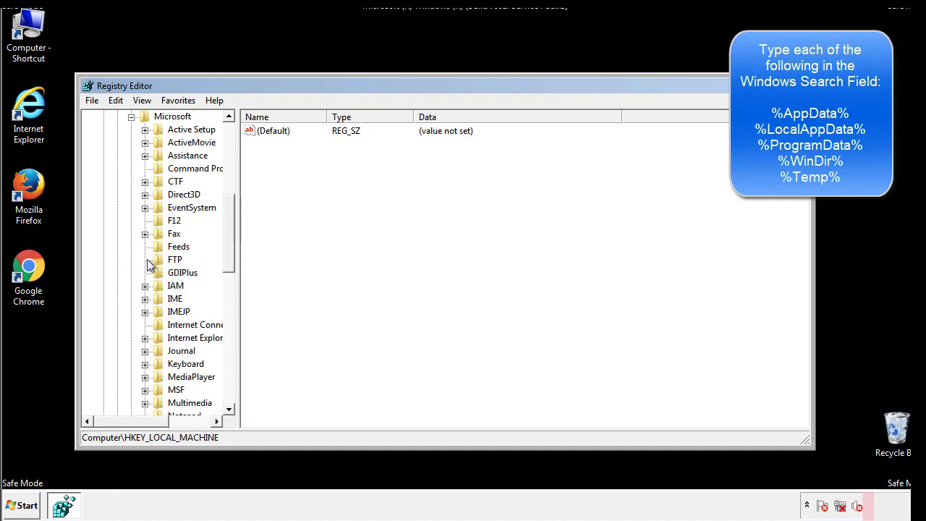
left_click_drag(227, 211, 230, 307)
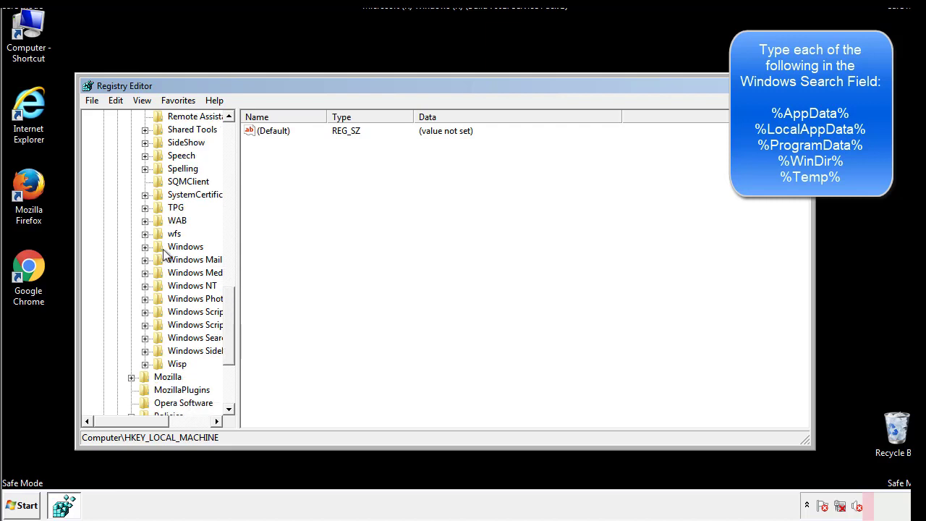
Open the current user's CurrentVersion\Run key to review its DAEMON Tools entry, then collapse Windows.
left_click(145, 247)
left_click(158, 260)
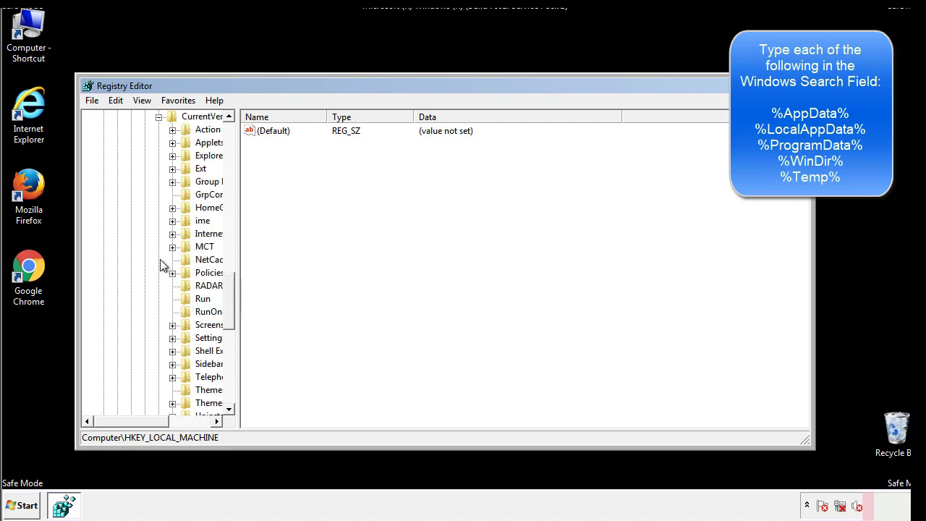
left_click_drag(141, 426, 162, 421)
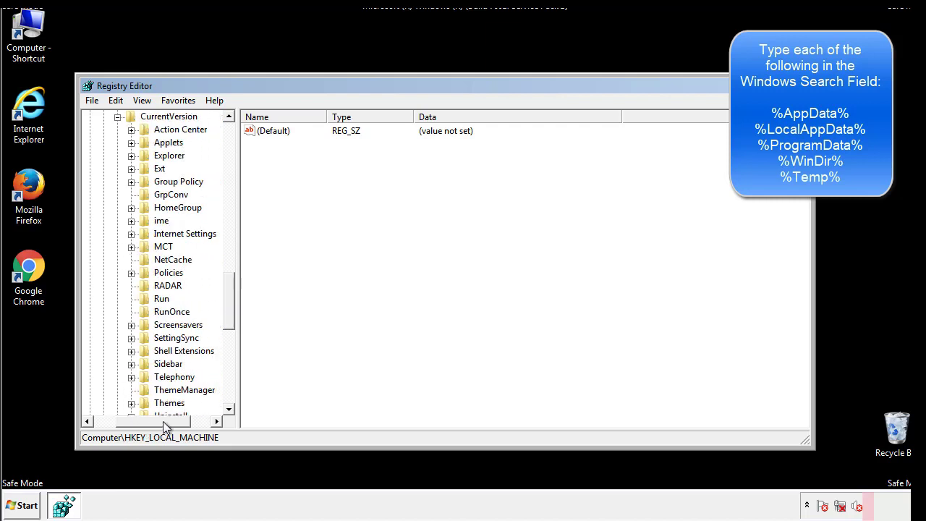
left_click(158, 295)
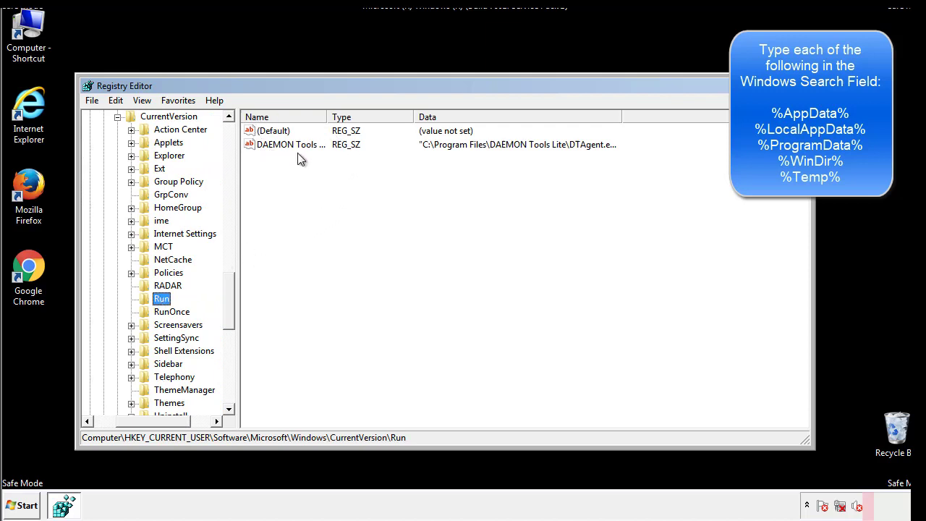
left_click(405, 167)
left_click_drag(270, 210, 329, 165)
left_click_drag(154, 419, 135, 420)
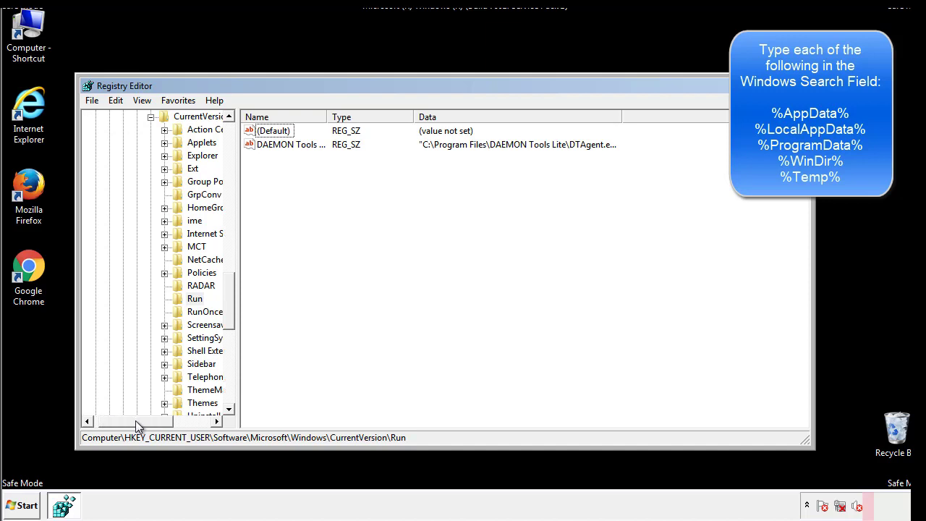
left_click_drag(235, 316, 228, 304)
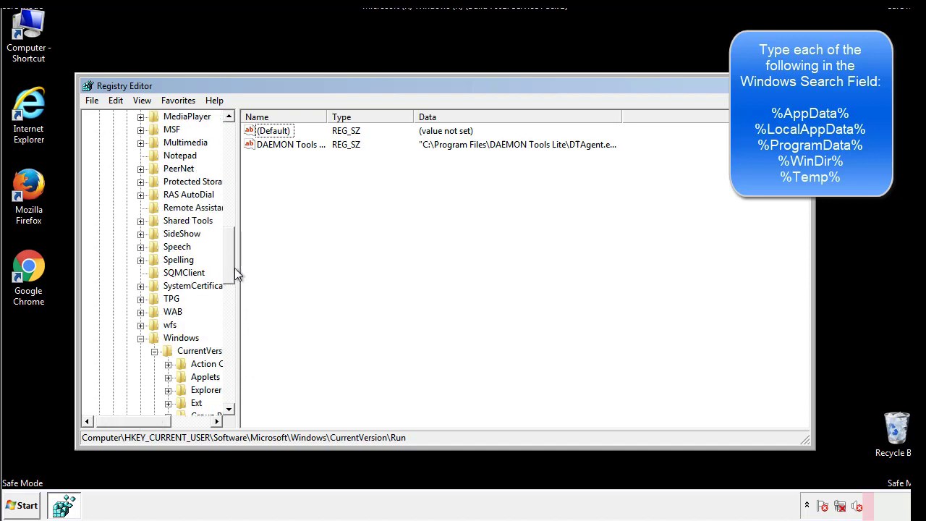
left_click(141, 337)
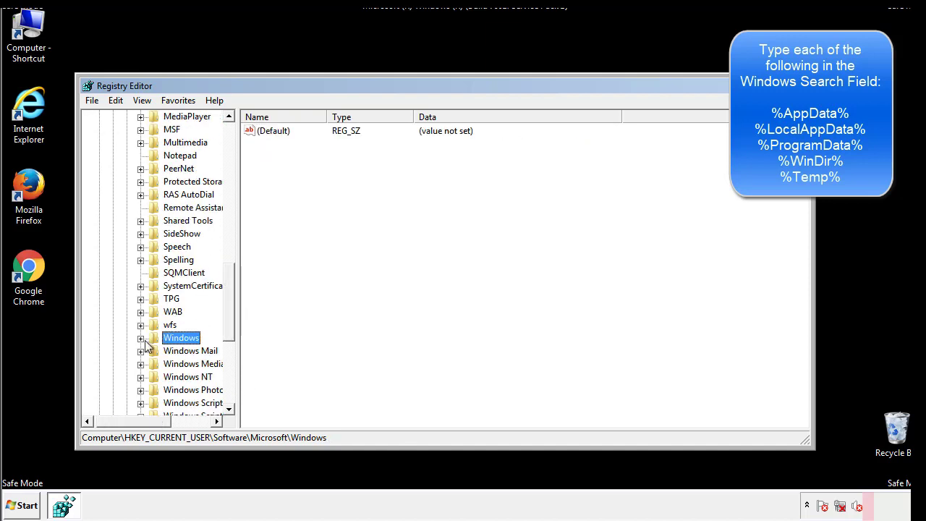
left_click_drag(232, 322, 233, 178)
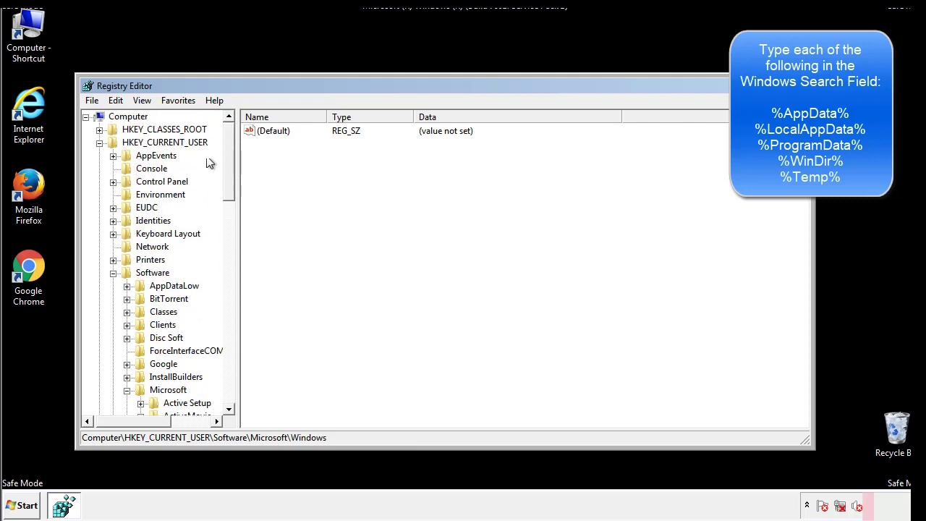
Search the registry for %temp% using Edit > Find.
left_click(117, 101)
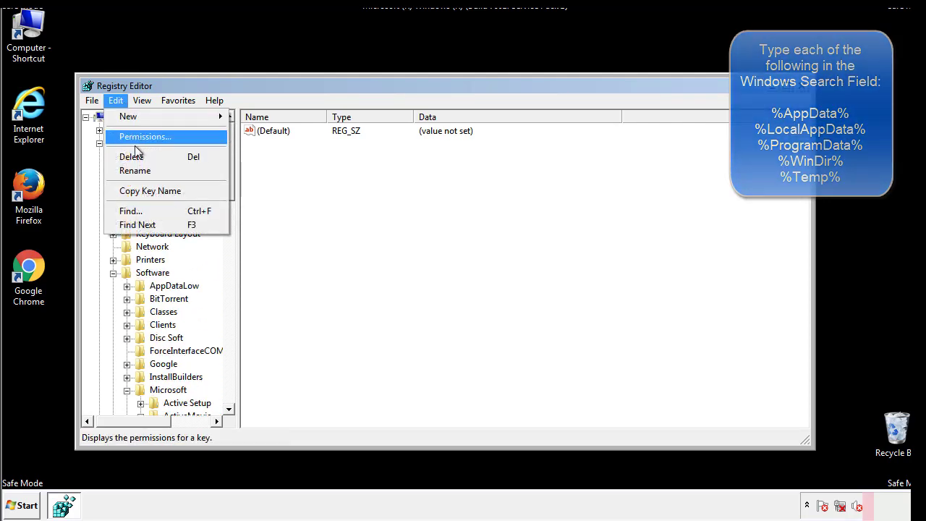
left_click(129, 211)
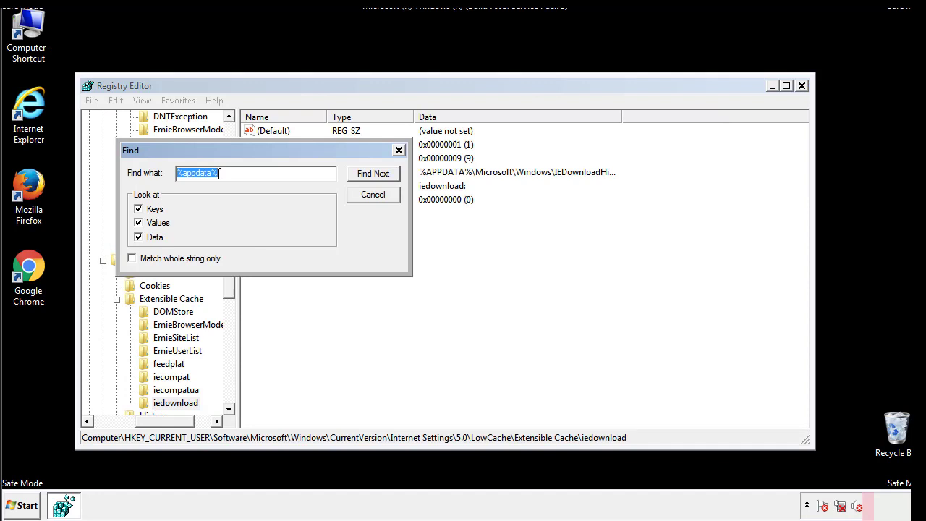
type("%temp%")
key("Return")
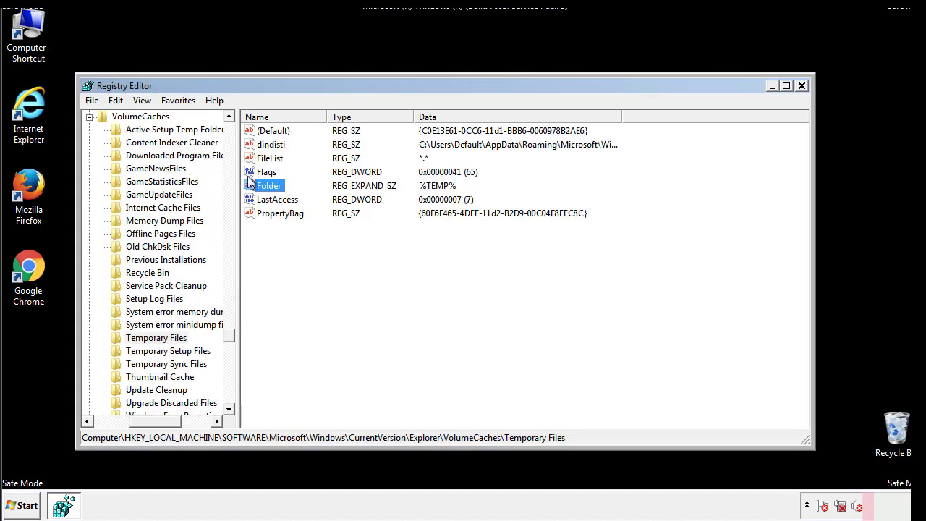
Select every value in VolumeCaches\Temporary Files and delete them, confirming the deletion.
left_click(378, 253)
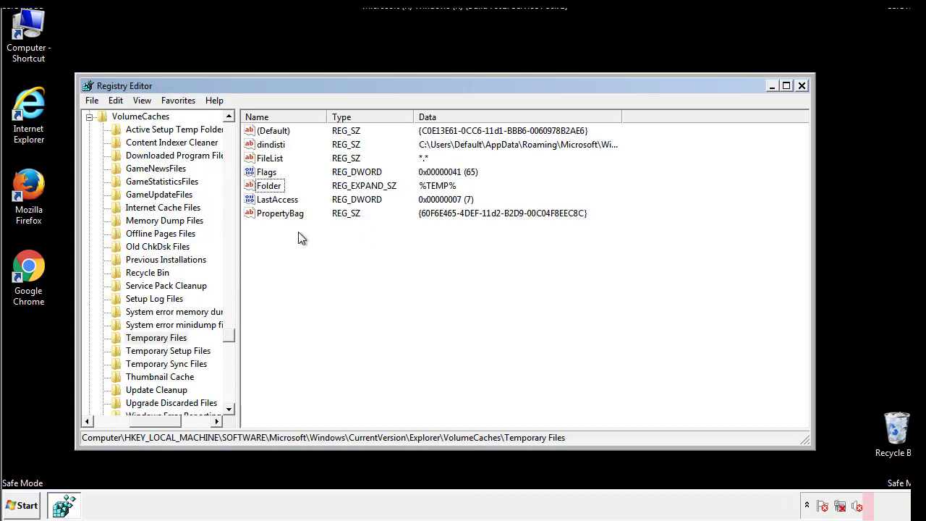
mouse_move(298, 232)
left_mouse_down()
mouse_move(274, 209)
mouse_move(262, 132)
left_mouse_up()
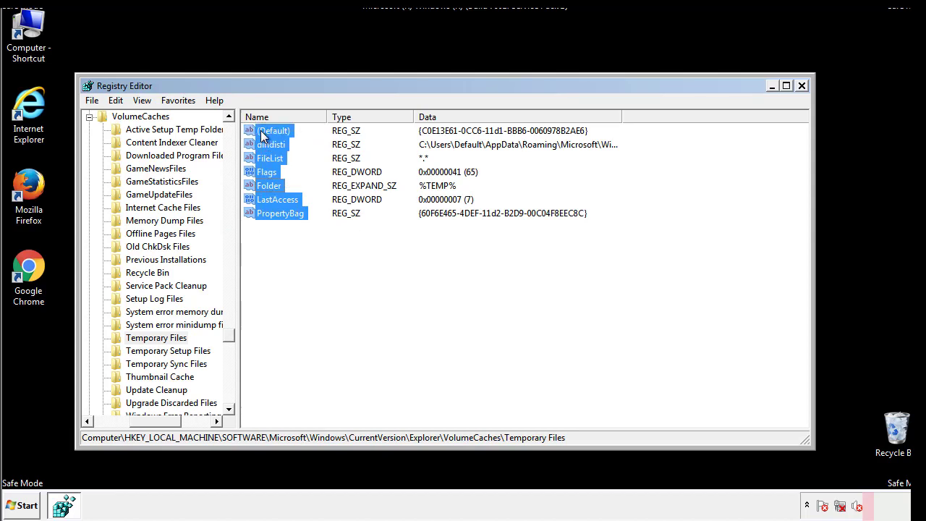
right_click(263, 135)
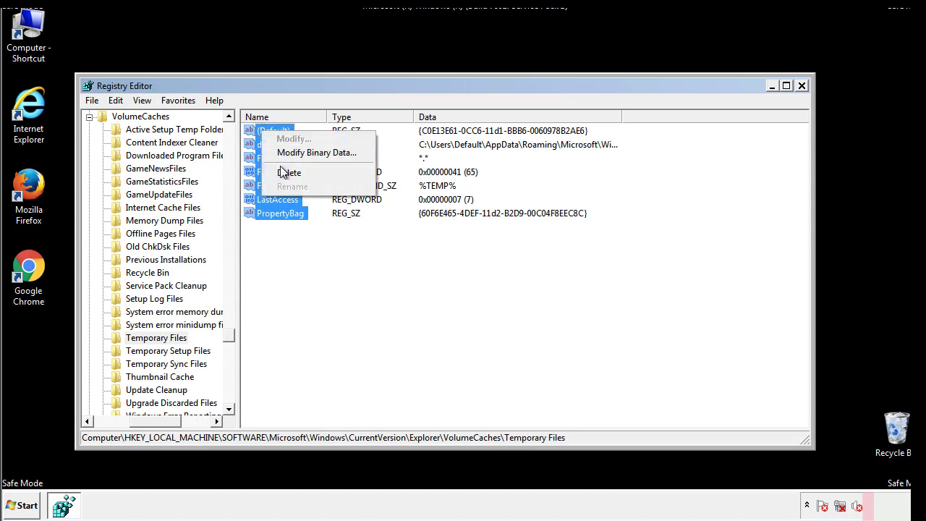
left_click(282, 173)
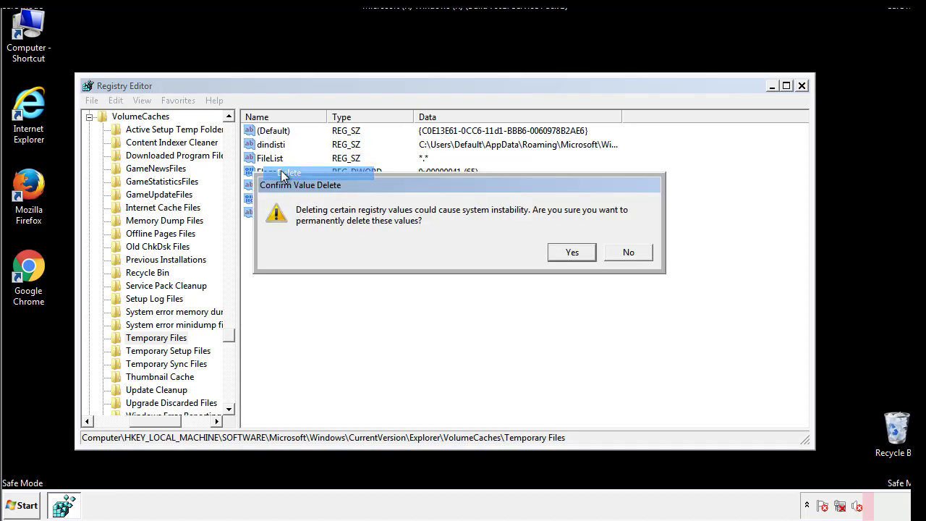
left_click(576, 252)
left_click(320, 173)
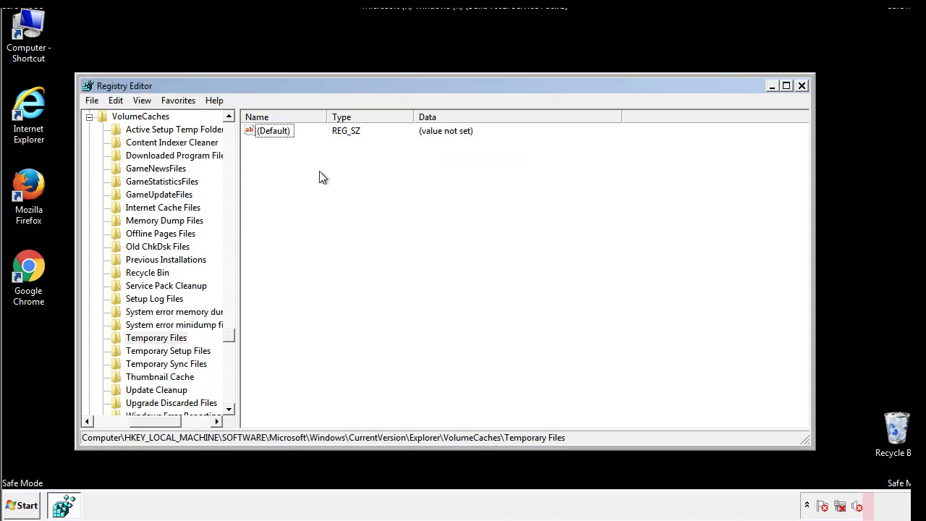
Close Registry Editor and launch System Configuration by searching msconfig from Start.
left_click(802, 86)
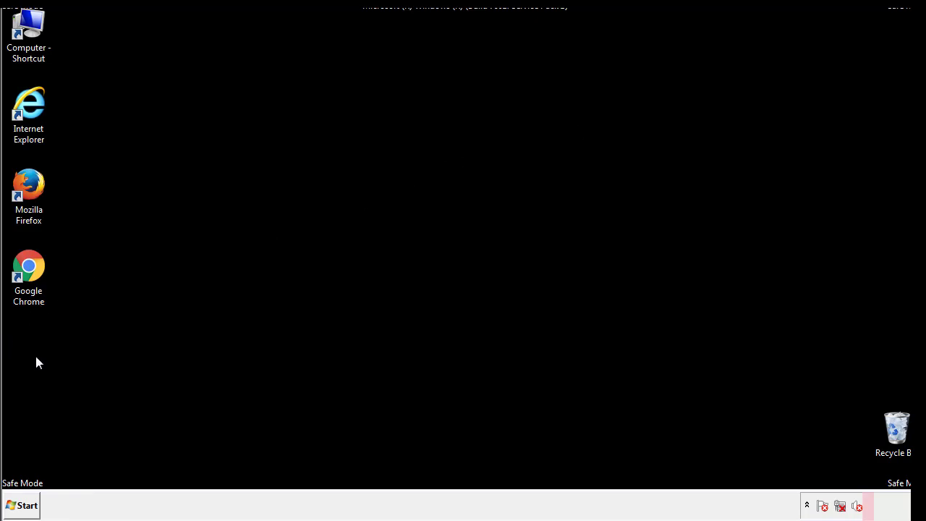
left_click(20, 505)
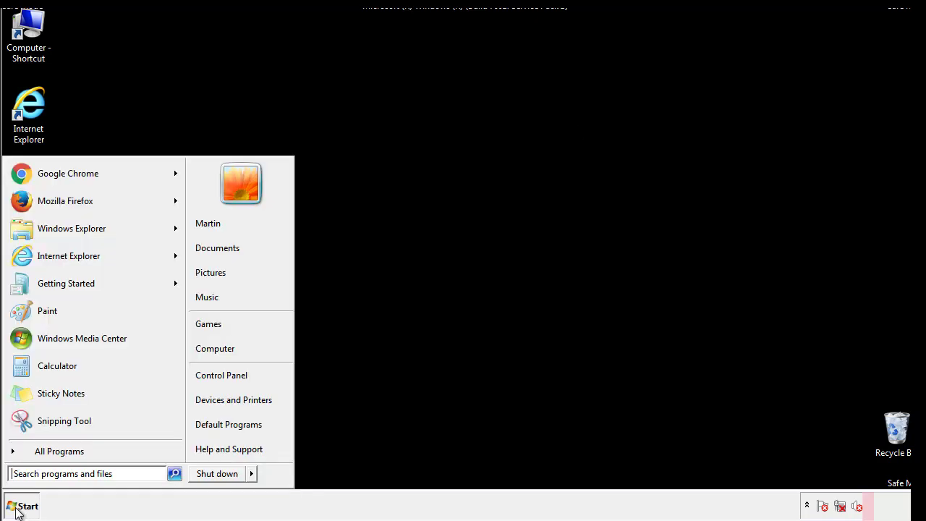
left_click(50, 474)
type("mscon")
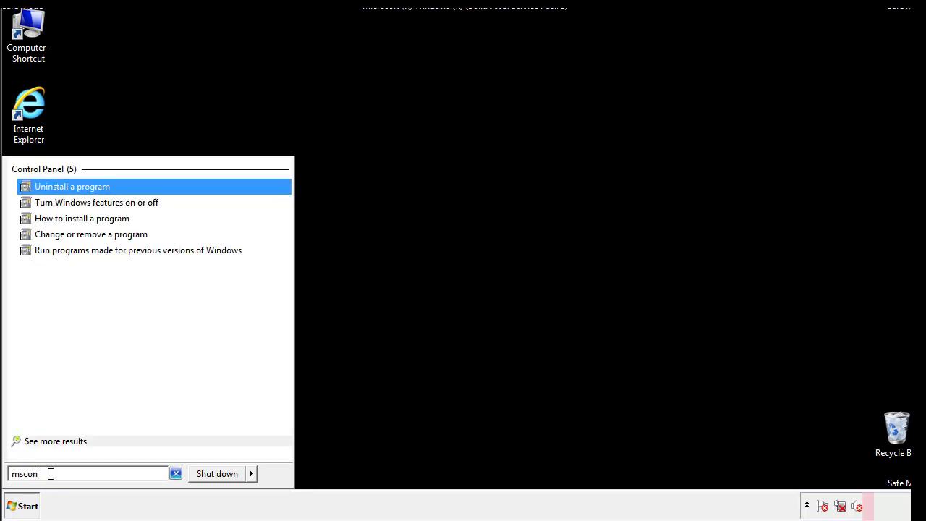
type("fig")
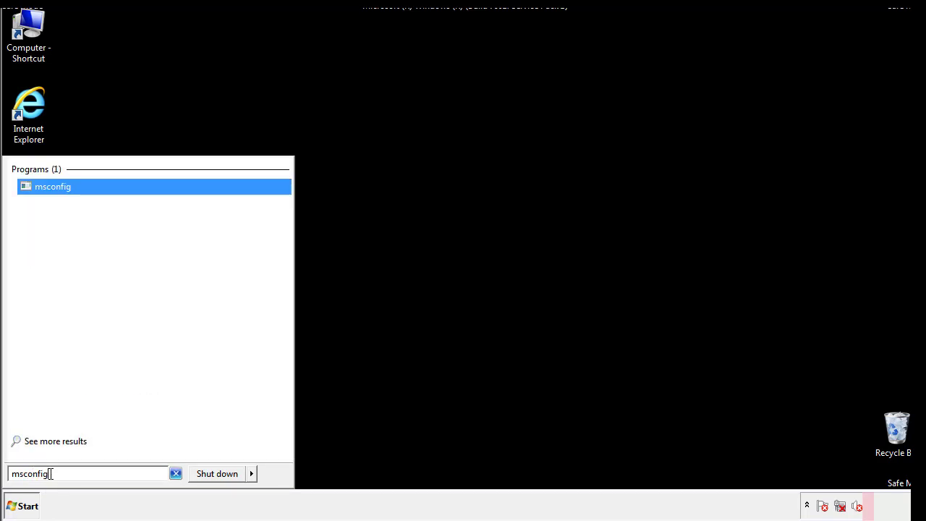
key("Return")
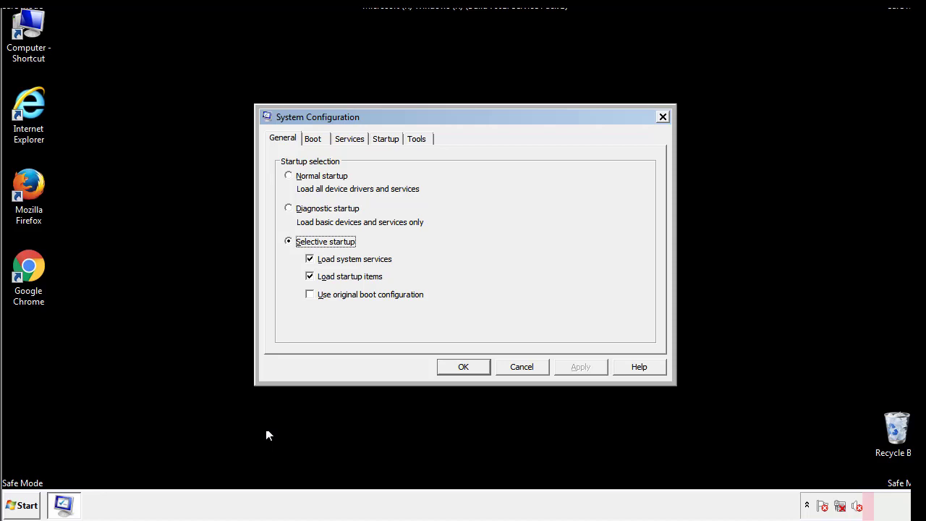
Uncheck Safe boot on the Boot tab and apply the change.
left_click(316, 138)
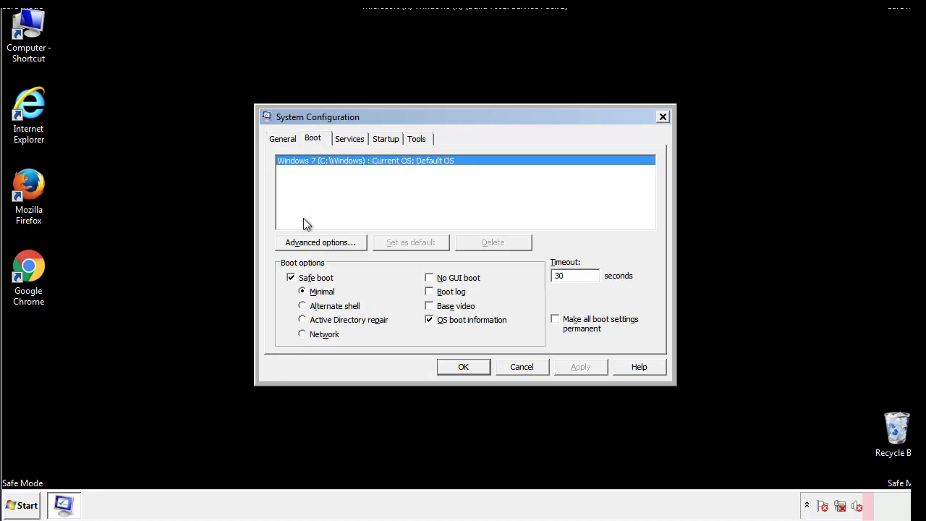
left_click(293, 280)
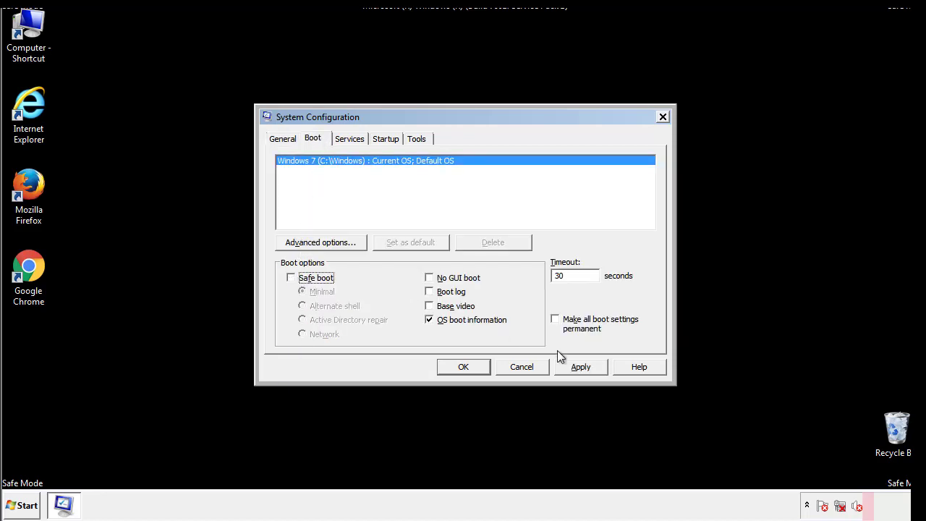
left_click(583, 366)
Accept the System Configuration changes with OK and choose Restart to reboot now.
left_click(461, 367)
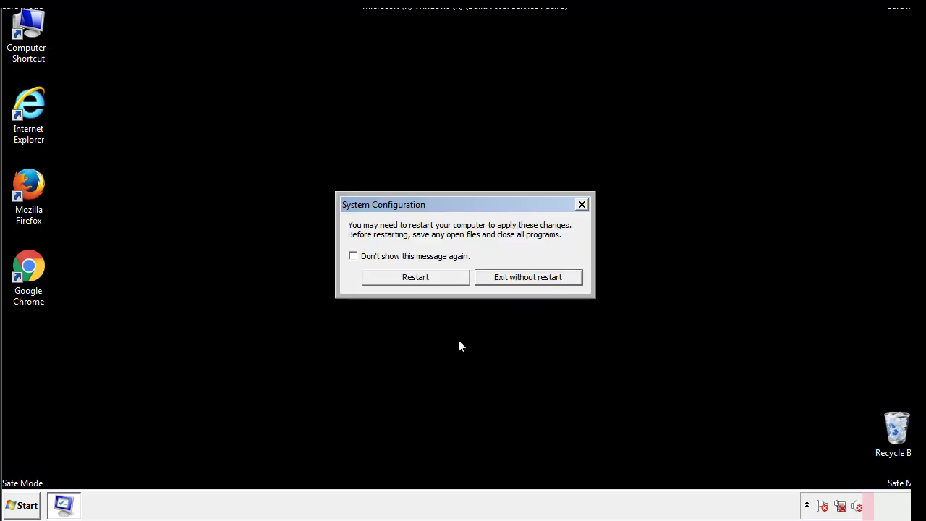
left_click(428, 281)
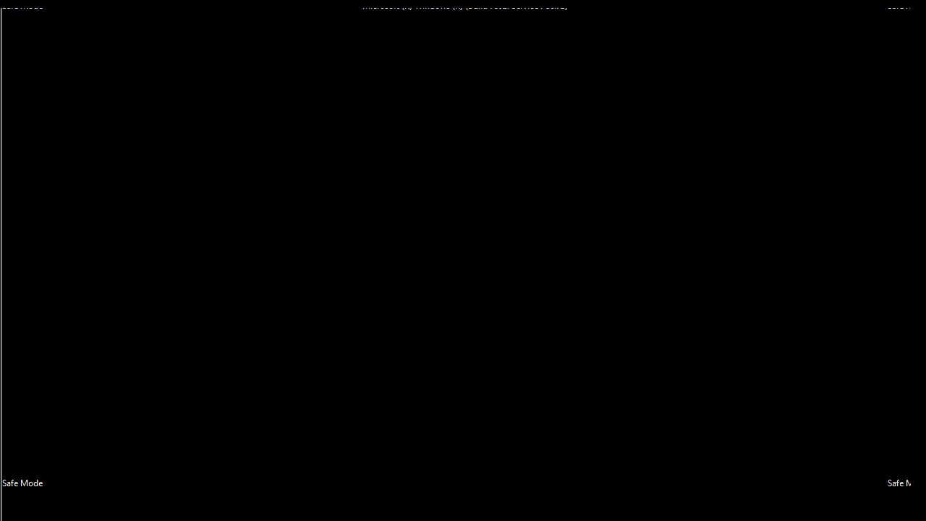